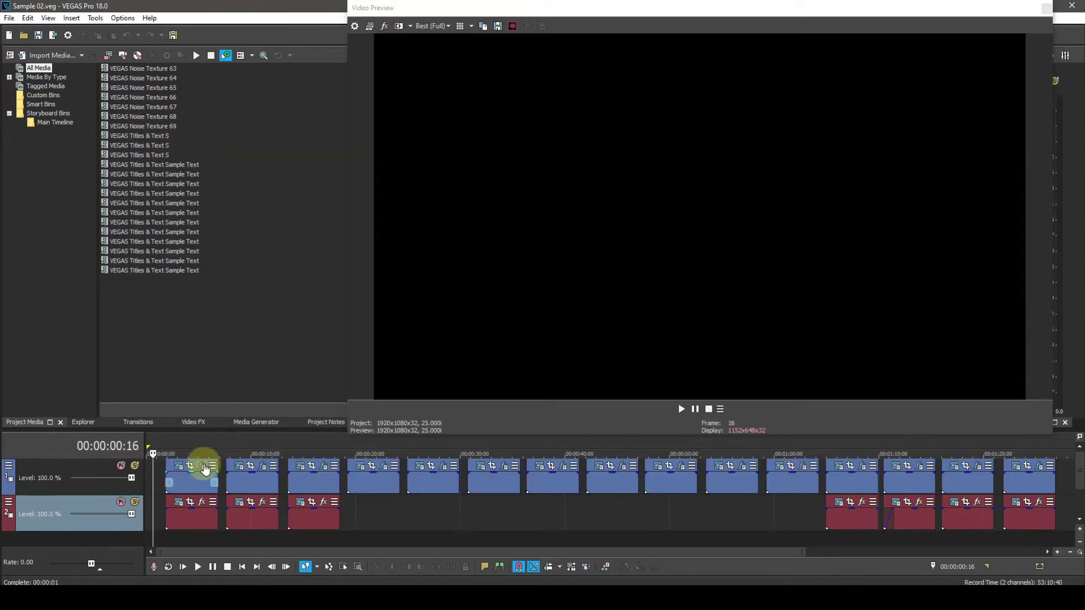
# Preview the first red Sample Text title and show its shadow types: None, Drop and Inner
pyautogui.click(204, 467)
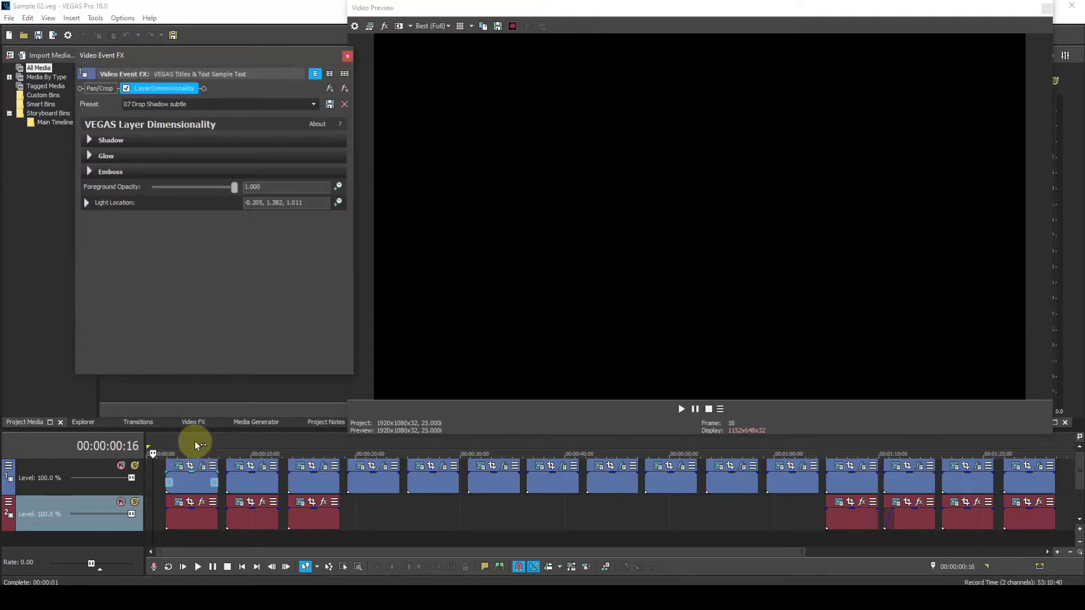
pyautogui.click(194, 442)
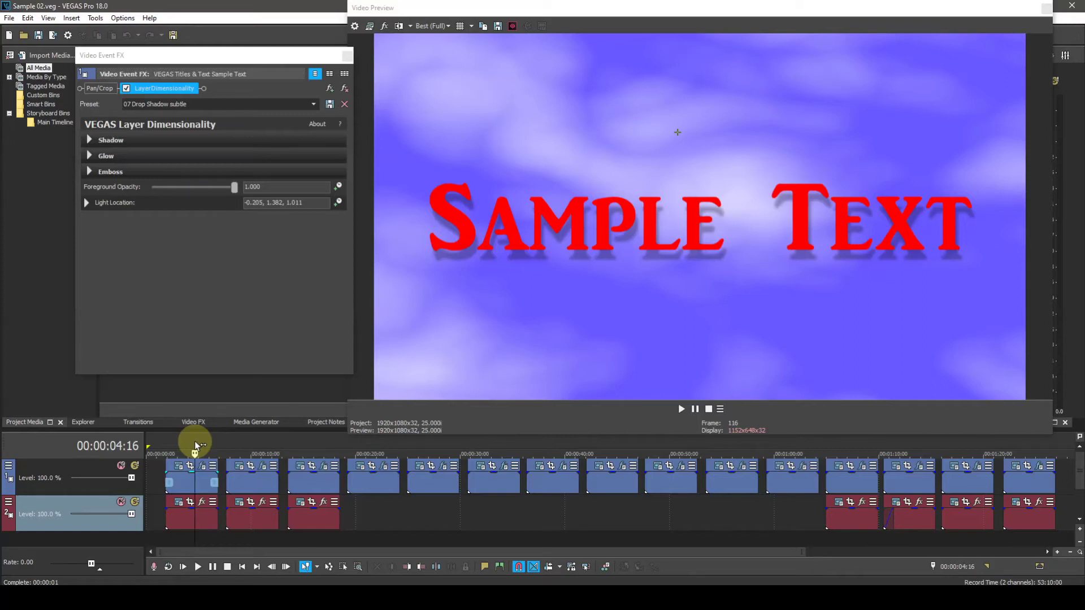
pyautogui.click(90, 139)
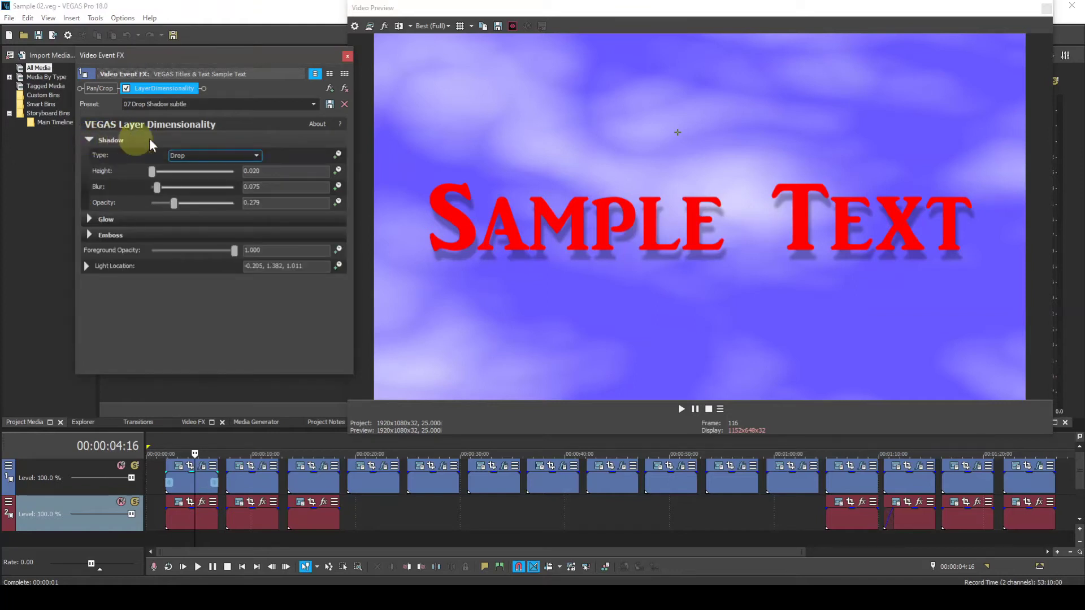
pyautogui.click(259, 155)
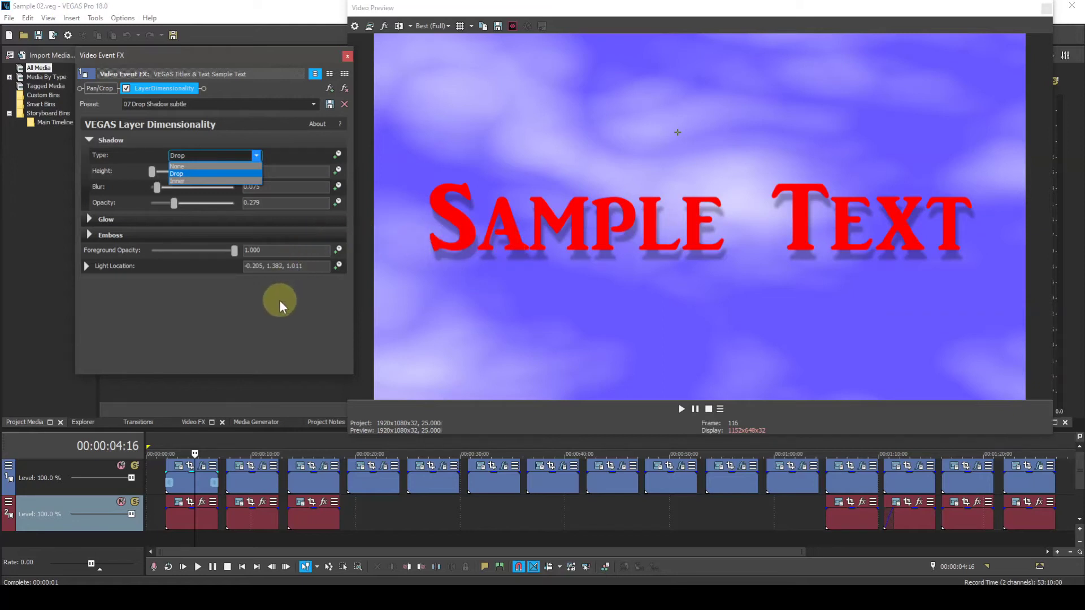
# Keep the Drop shadow, then preview the second metallic title and expand its Inner shadow settings
pyautogui.click(257, 444)
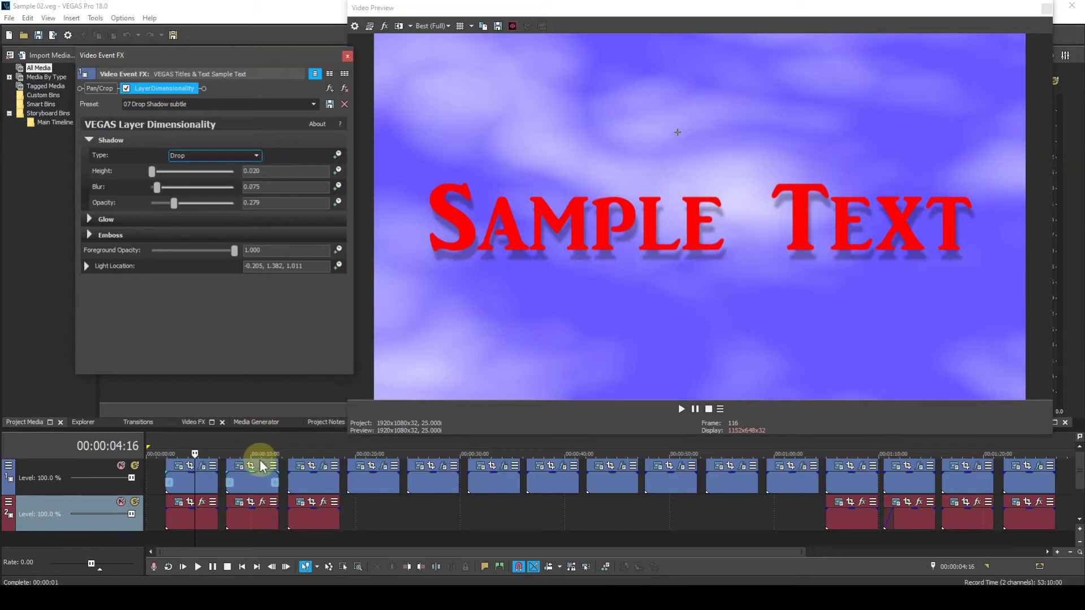
pyautogui.click(261, 467)
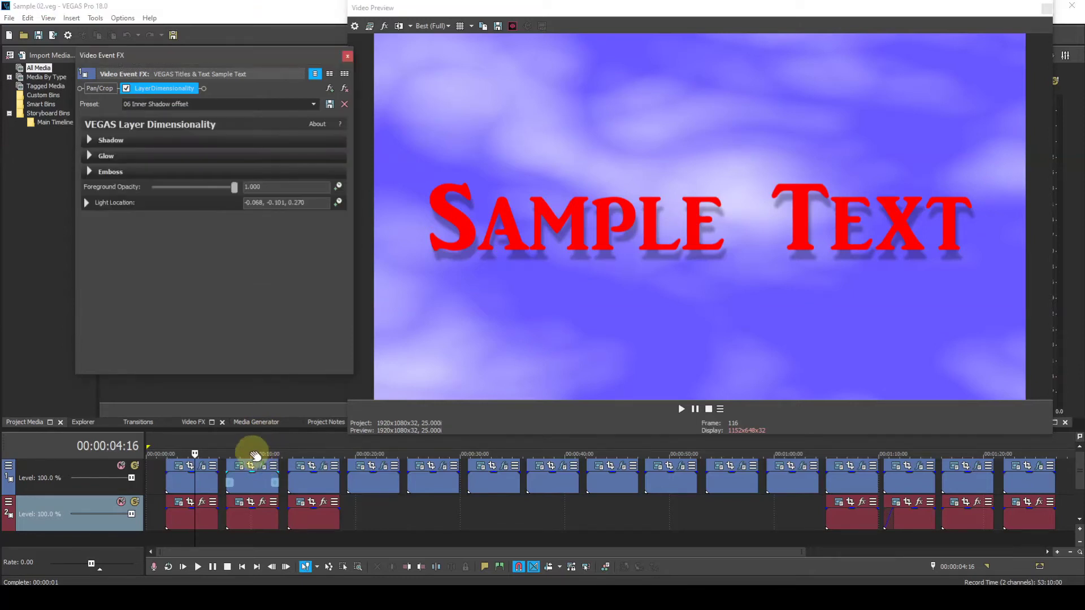
pyautogui.click(248, 445)
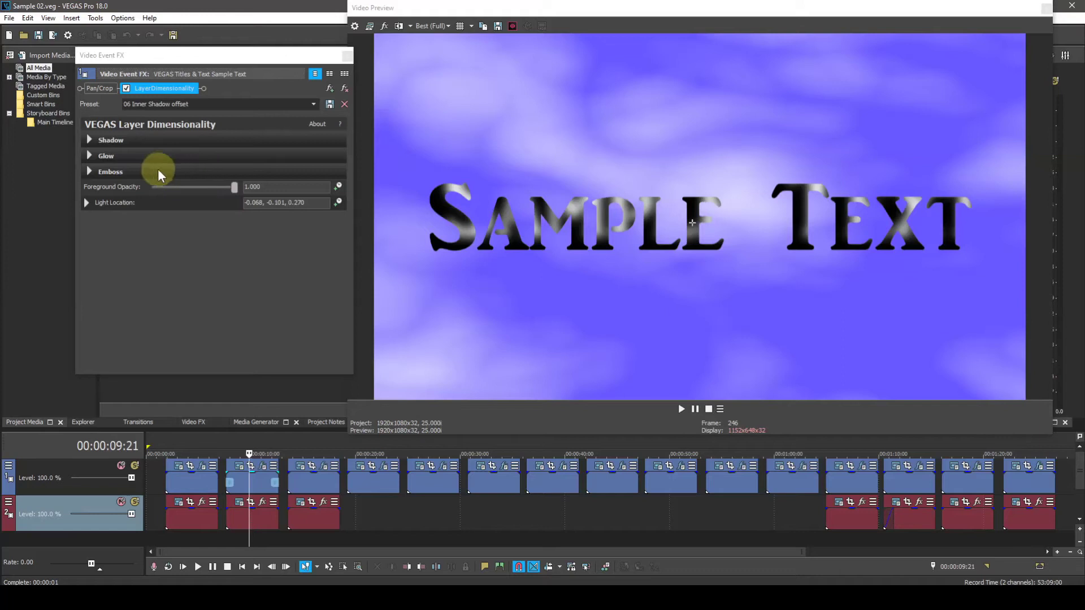
pyautogui.click(93, 140)
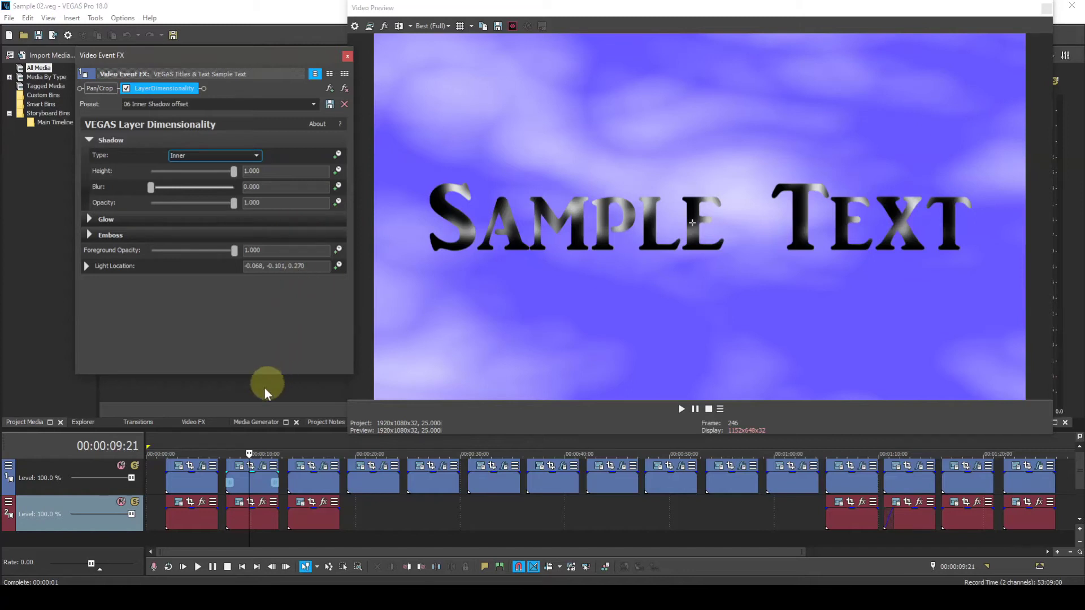
# Back on the first red title, raise the Drop shadow height to 0.054 with blur 0.000
pyautogui.click(186, 450)
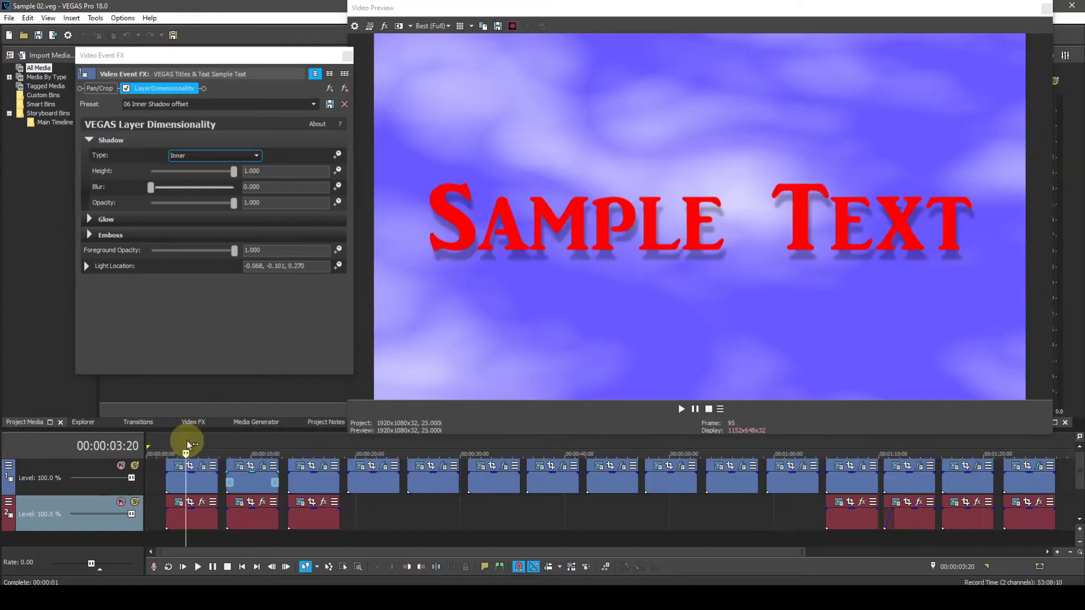
pyautogui.click(203, 467)
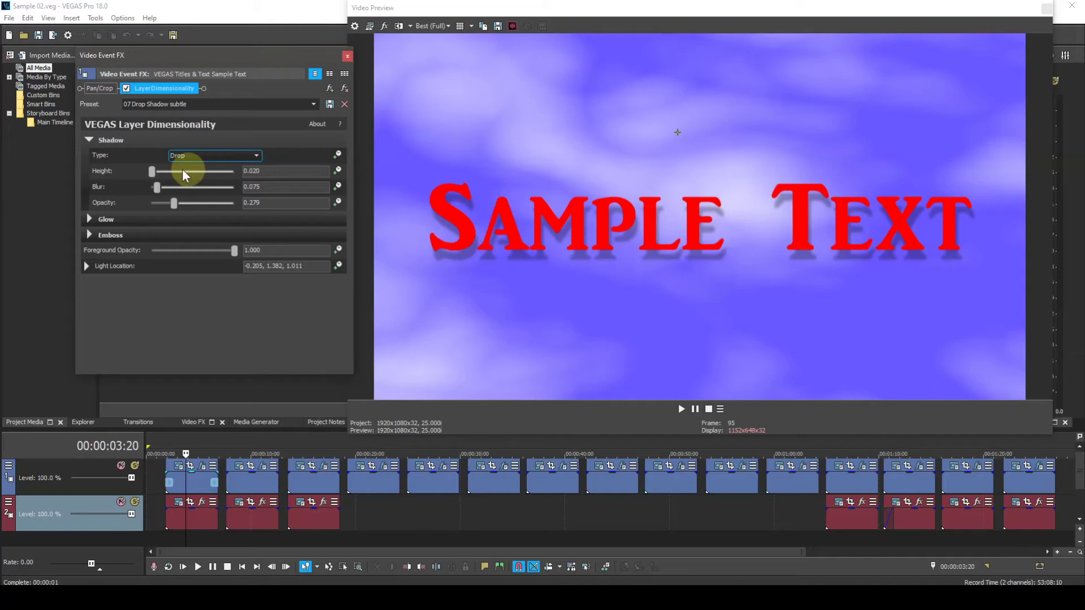
pyautogui.moveTo(151, 172)
pyautogui.mouseDown()
pyautogui.moveTo(173, 172)
pyautogui.moveTo(155, 171)
pyautogui.mouseUp()
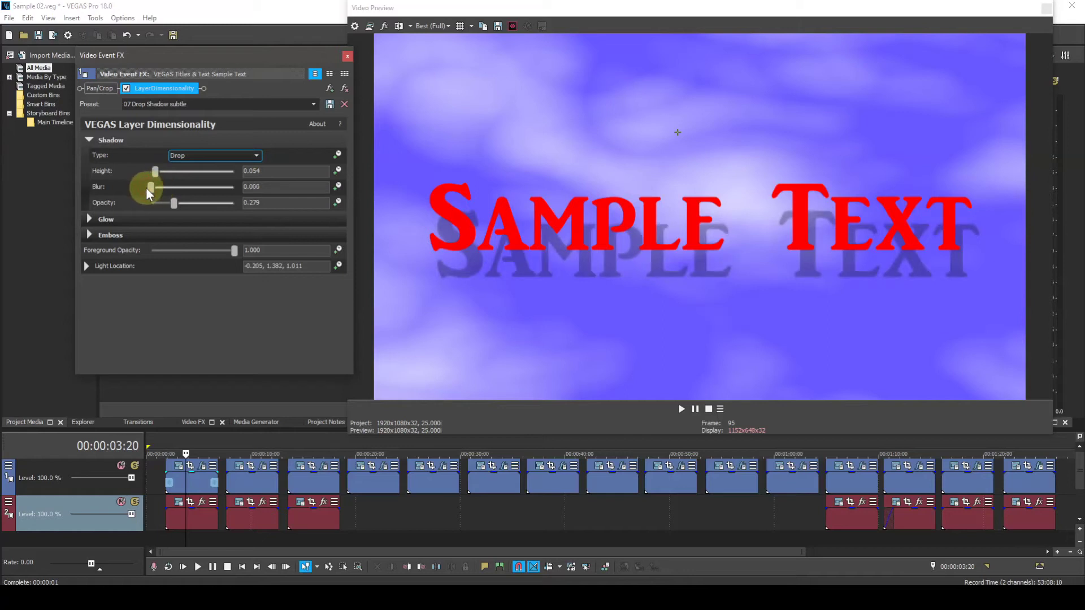
# Set the red title's drop shadow blur to 0.061 and opacity to 0.286
pyautogui.moveTo(147, 188)
pyautogui.mouseDown()
pyautogui.moveTo(273, 191)
pyautogui.moveTo(144, 189)
pyautogui.mouseUp()
pyautogui.moveTo(170, 203)
pyautogui.mouseDown()
pyautogui.moveTo(149, 205)
pyautogui.moveTo(239, 199)
pyautogui.moveTo(165, 201)
pyautogui.moveTo(178, 204)
pyautogui.mouseUp()
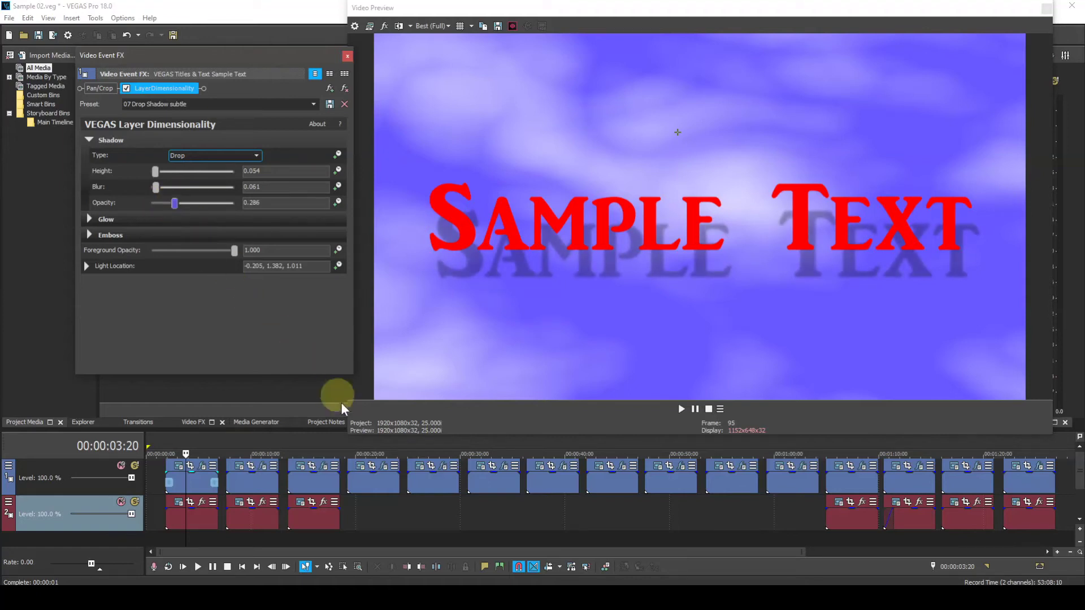
# Preview the white title with the red glow and inspect its Outer glow type options
pyautogui.click(371, 446)
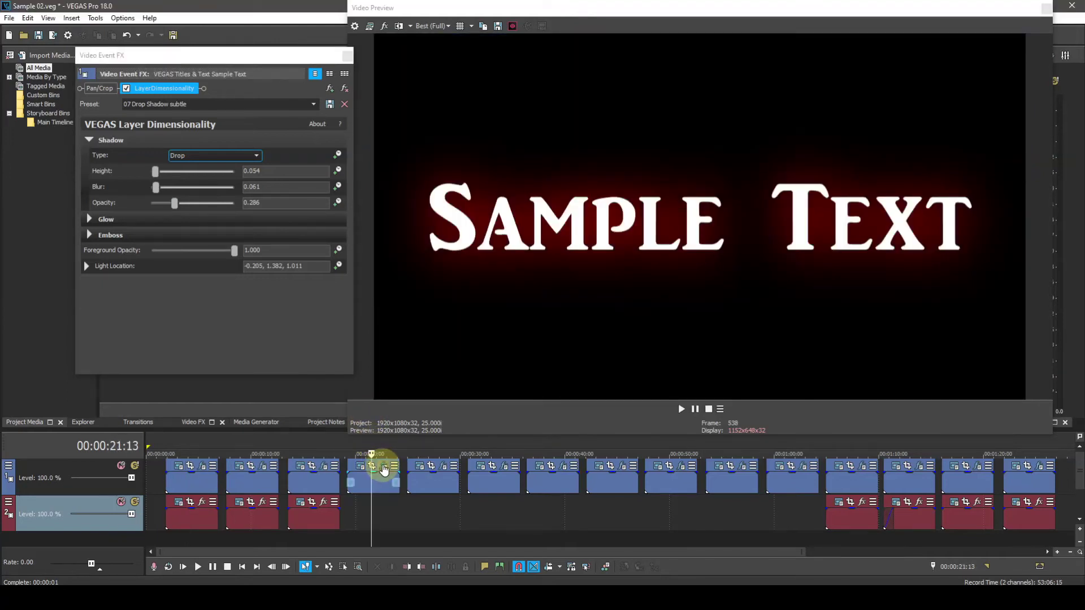
pyautogui.click(382, 466)
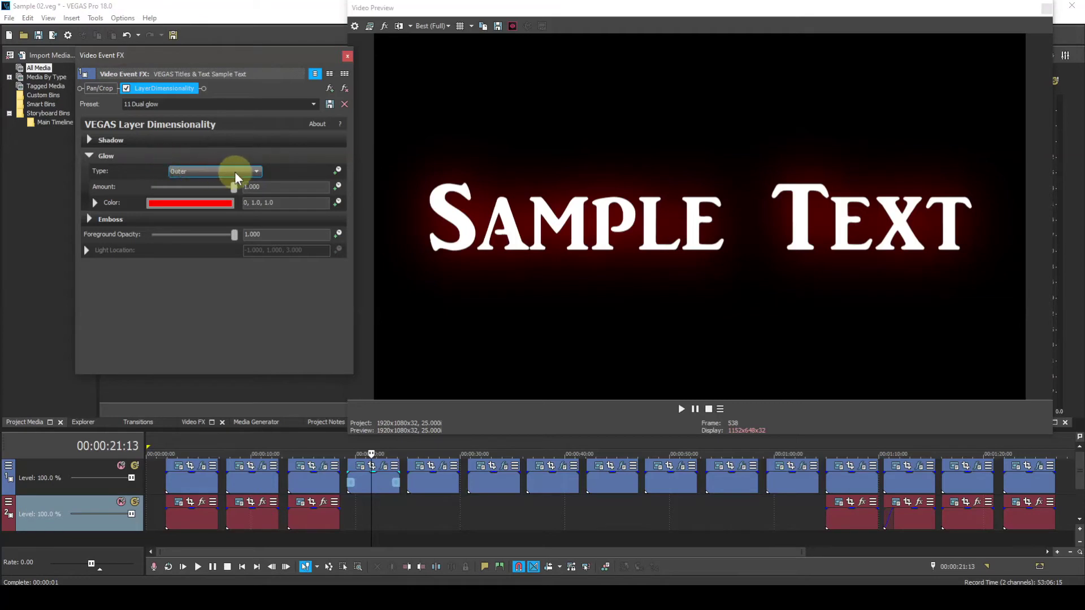
pyautogui.click(256, 171)
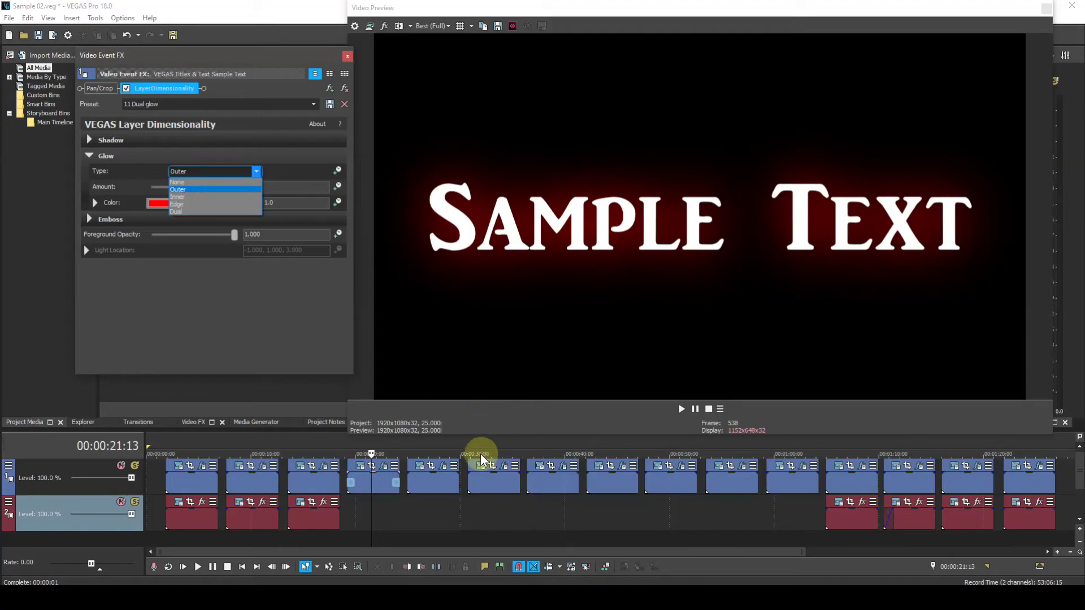
# Keep the Outer glow, inspect the yellow title's Inner glow settings, then preview the silver title
pyautogui.click(437, 446)
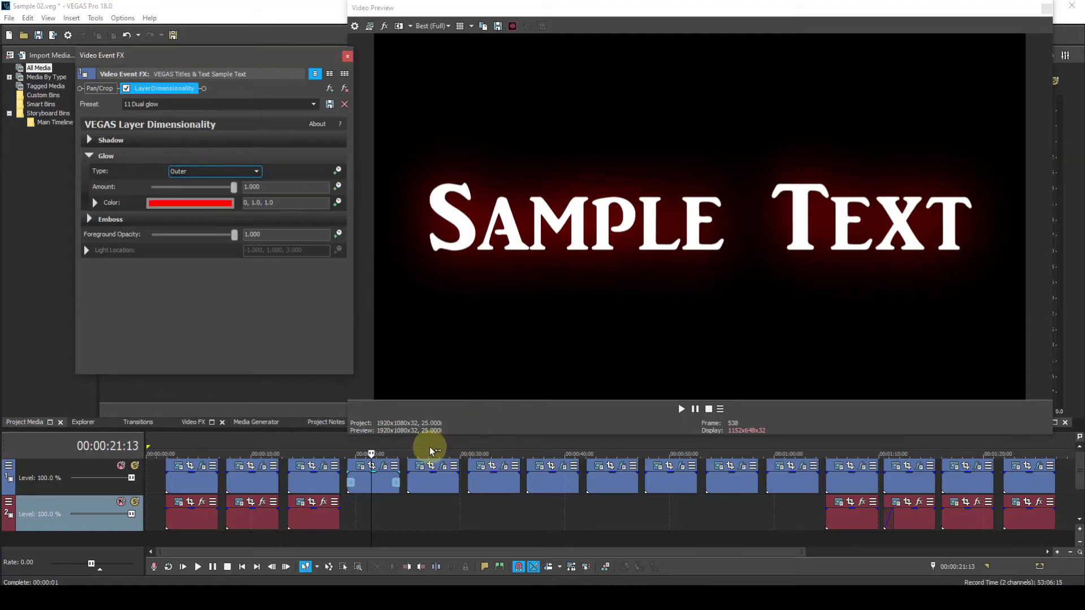
pyautogui.click(431, 449)
pyautogui.click(455, 469)
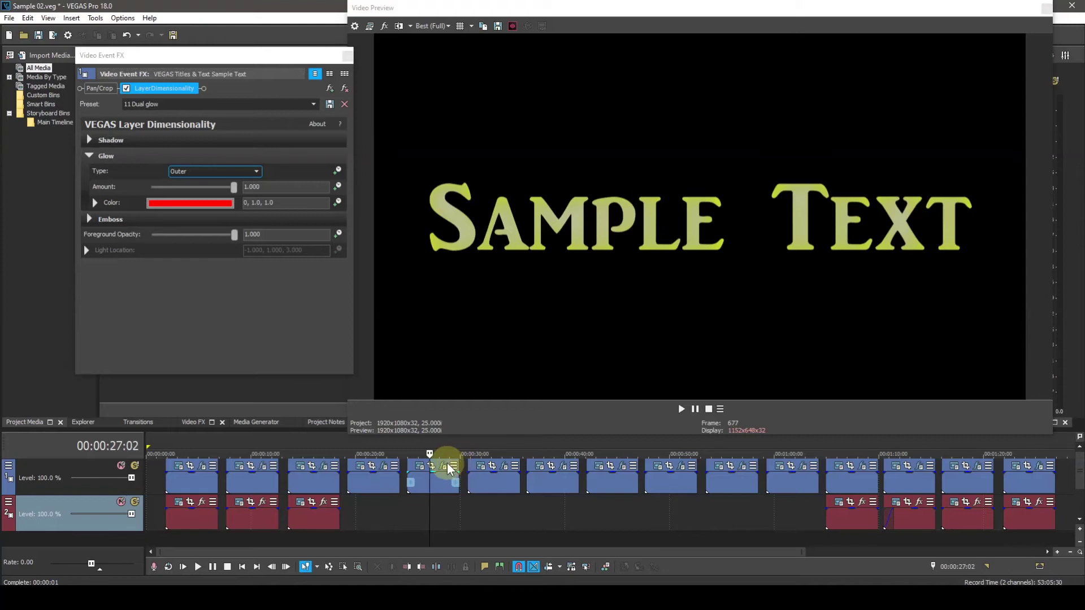
pyautogui.click(447, 468)
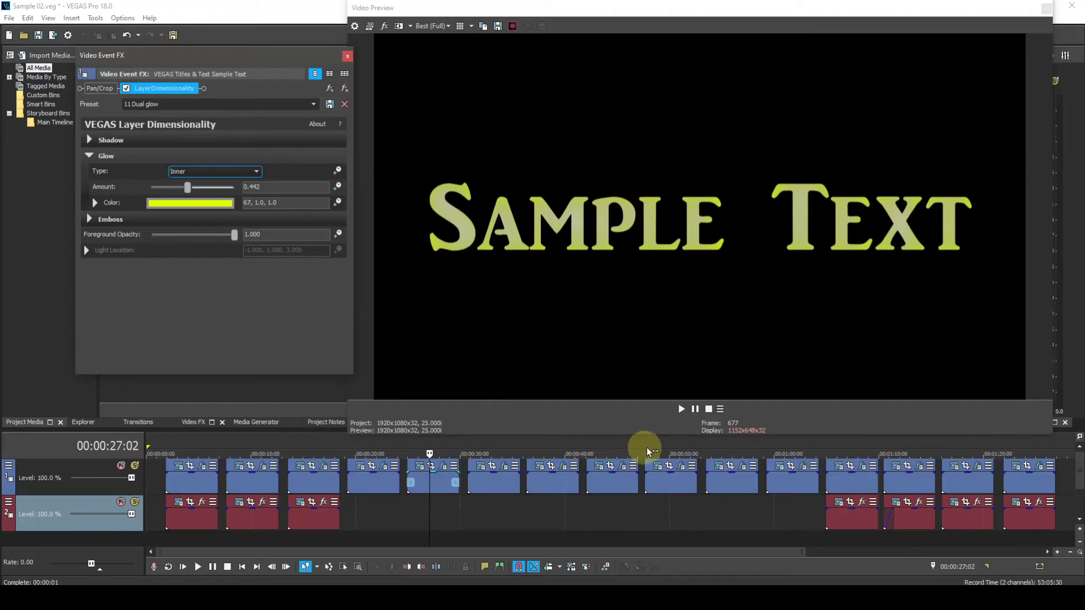
pyautogui.click(674, 448)
pyautogui.click(674, 448)
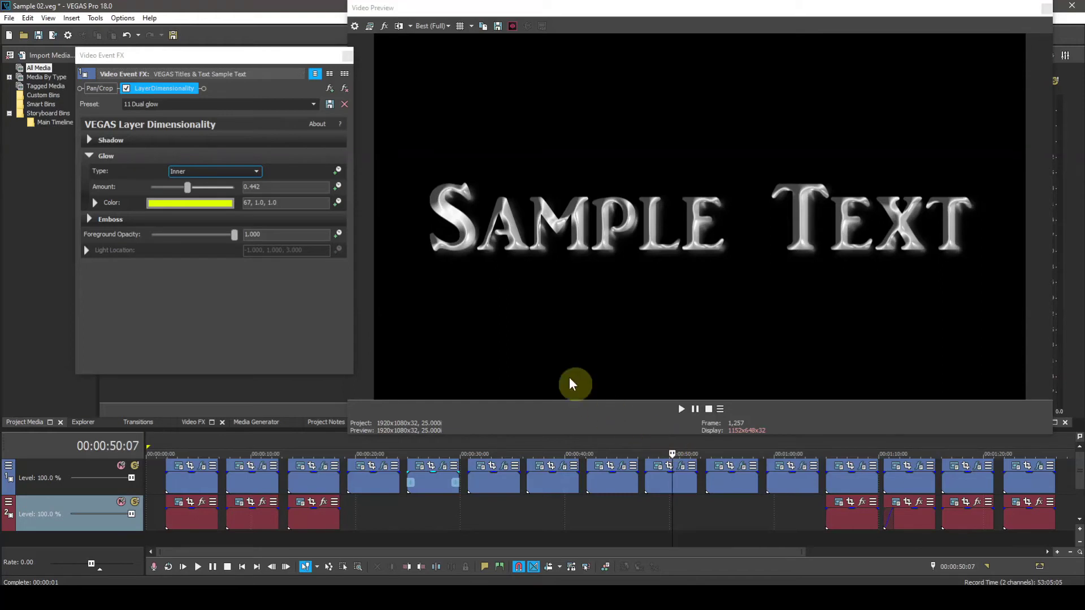
# Switch the silver bevelled title's glow to Inner and reduce its amount to 0.442
pyautogui.click(671, 475)
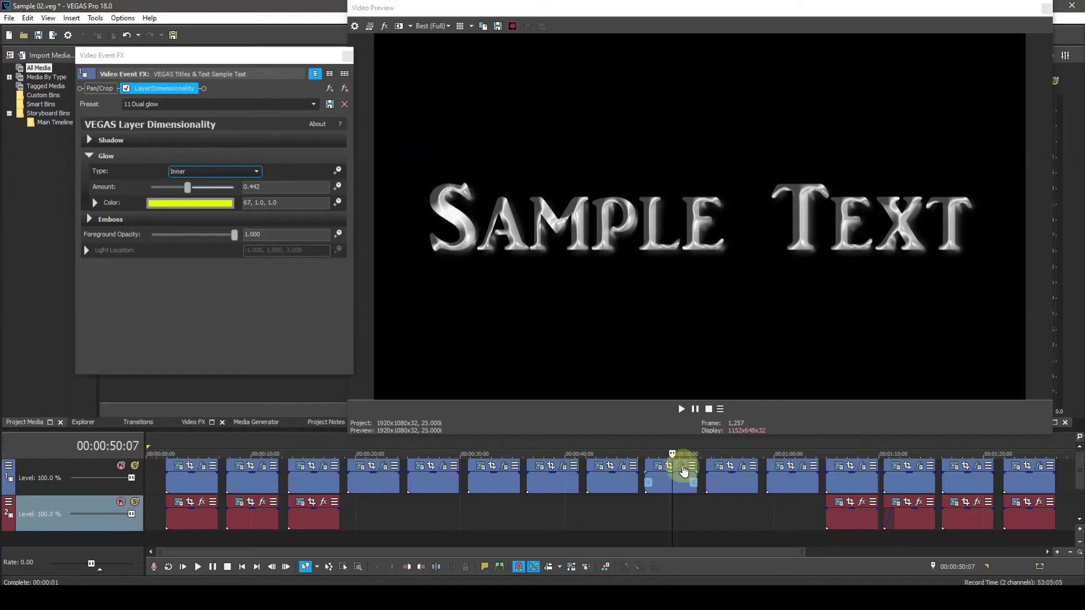
pyautogui.click(682, 467)
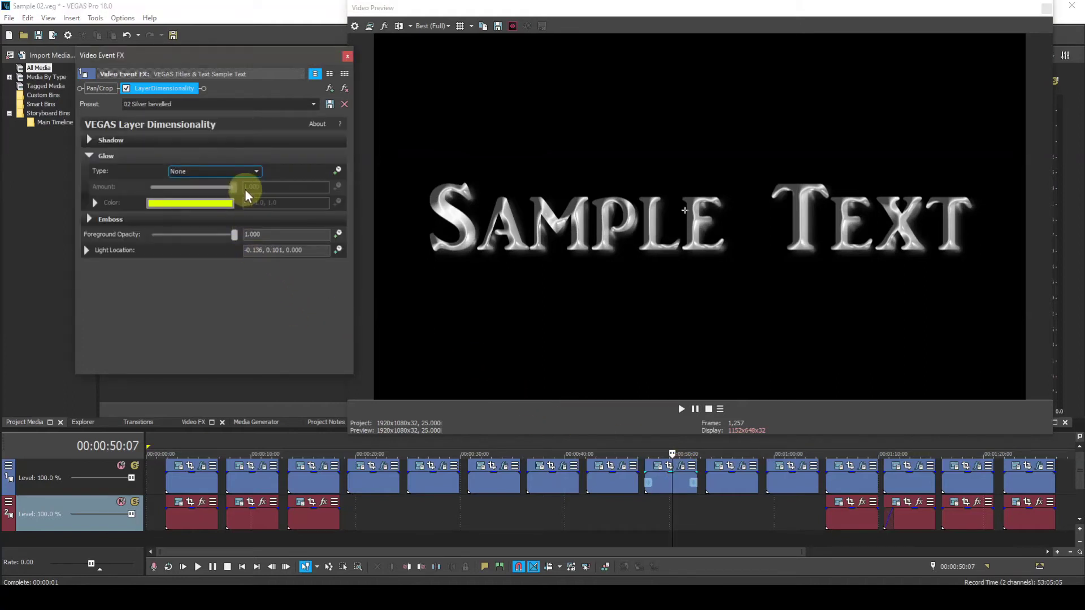
pyautogui.click(256, 173)
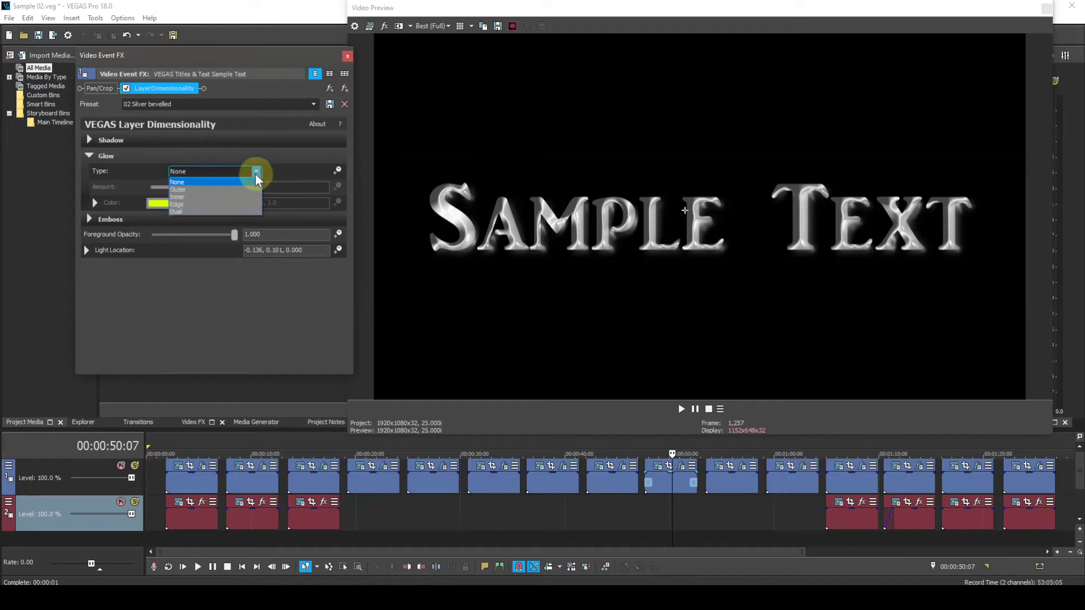
pyautogui.click(200, 196)
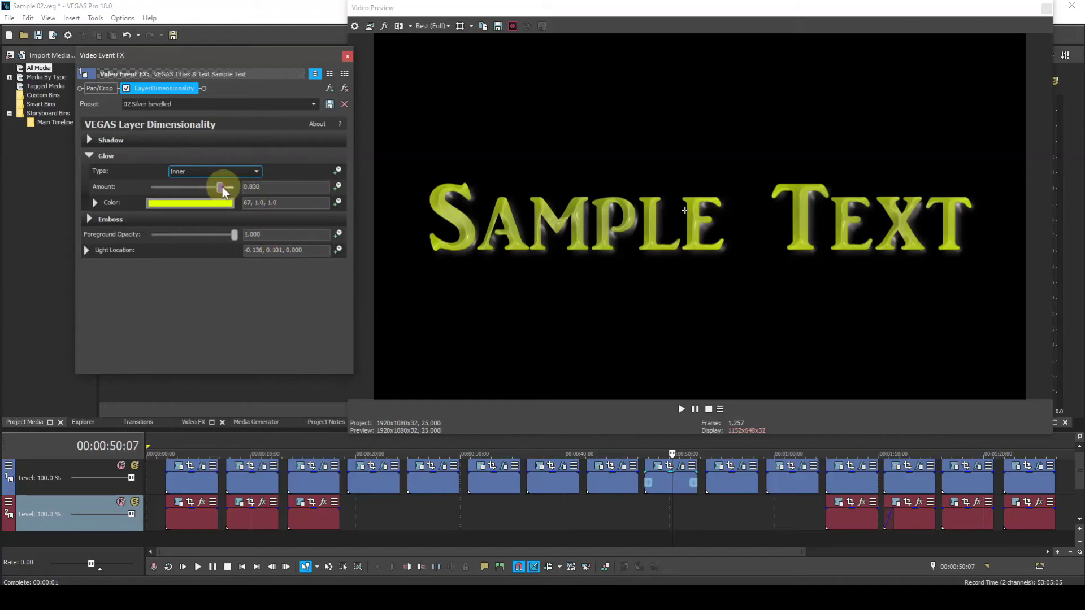
pyautogui.moveTo(221, 186); pyautogui.dragTo(186, 193)
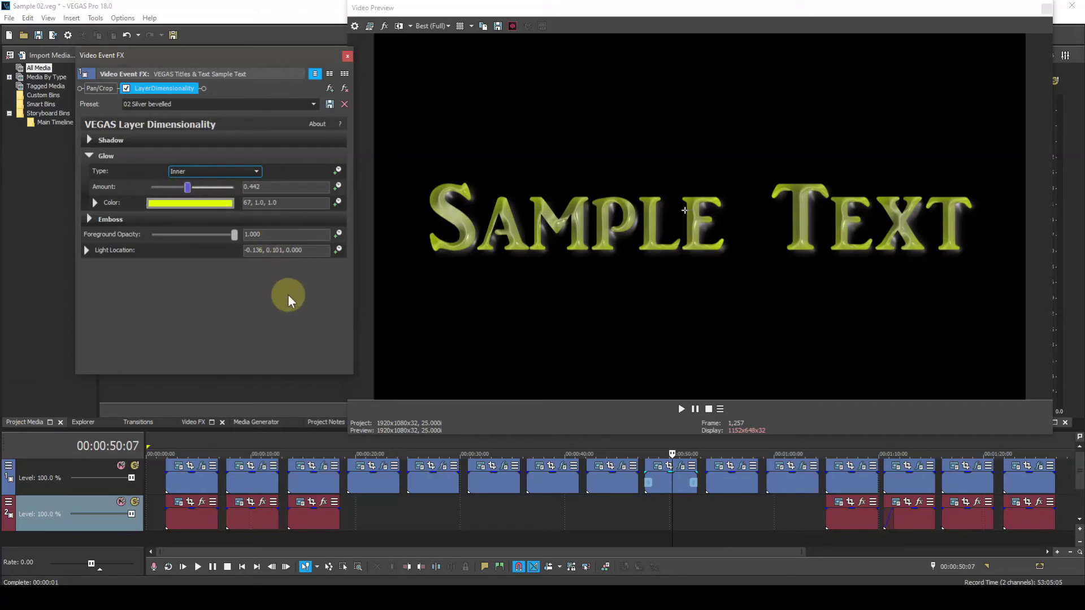
# Preview the Edge Glow Blue white title and raise its edge glow amount from 0.147 to 0.184
pyautogui.click(490, 446)
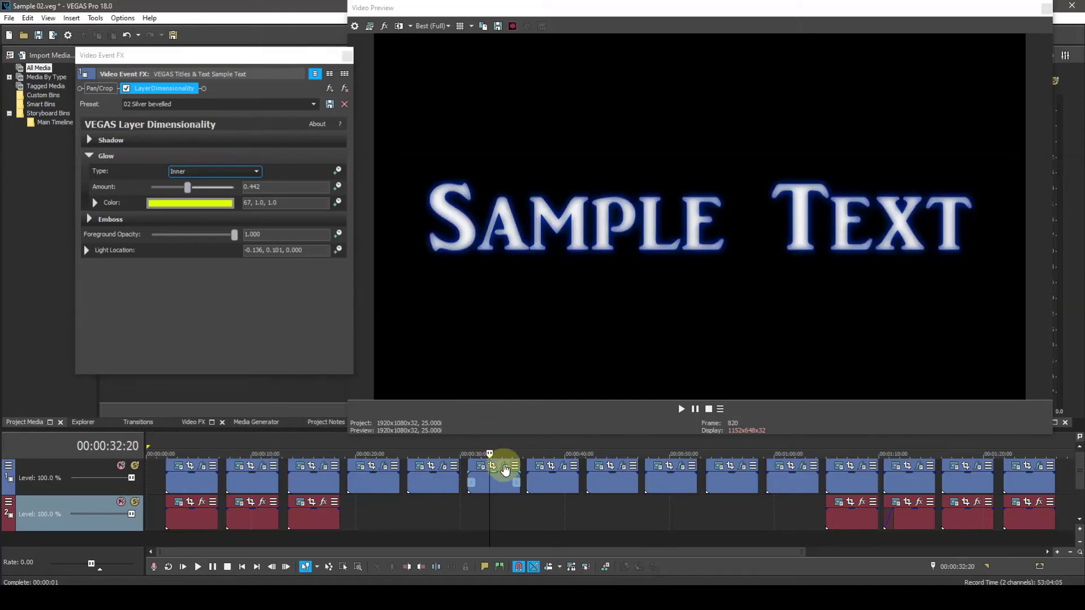
pyautogui.click(506, 470)
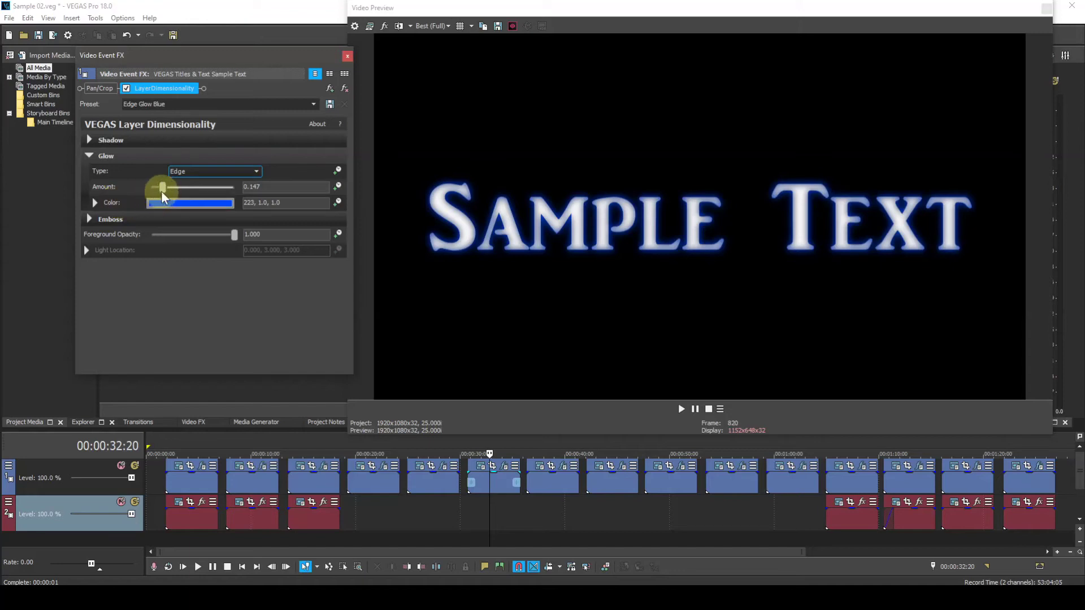
pyautogui.moveTo(161, 188)
pyautogui.mouseDown()
pyautogui.moveTo(207, 194)
pyautogui.moveTo(164, 193)
pyautogui.mouseUp()
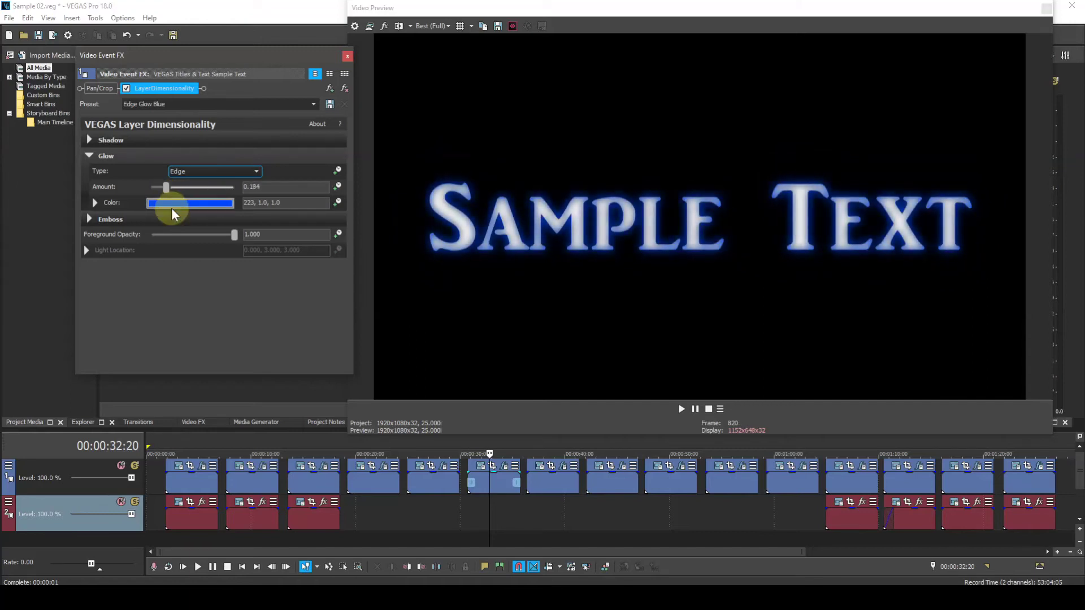
# Set a yellow-green Dual glow at amount 0.796, then close the Video Event FX window
pyautogui.click(171, 204)
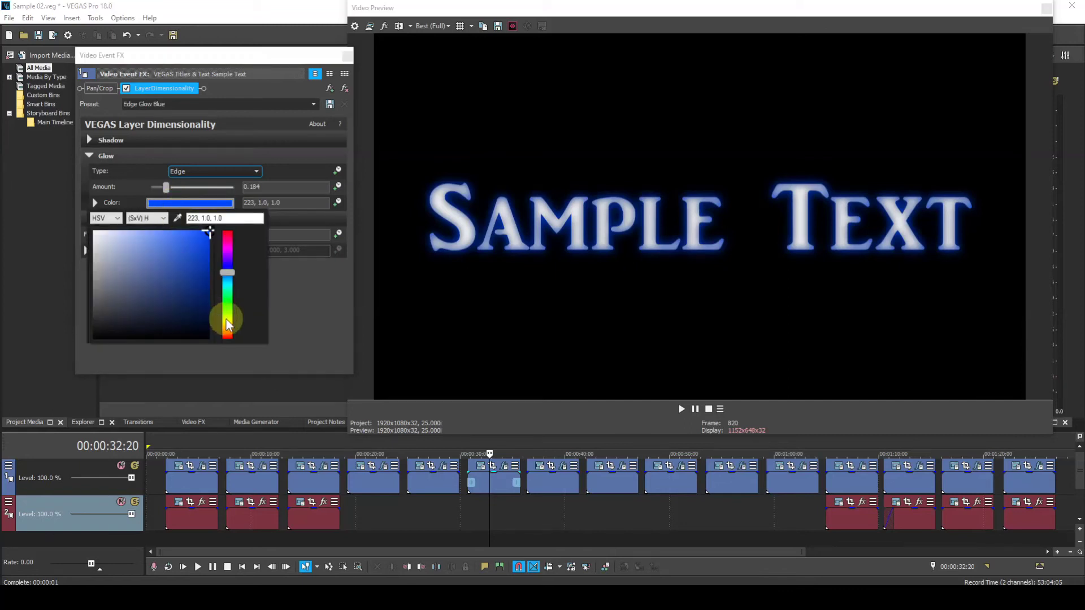
pyautogui.click(226, 318)
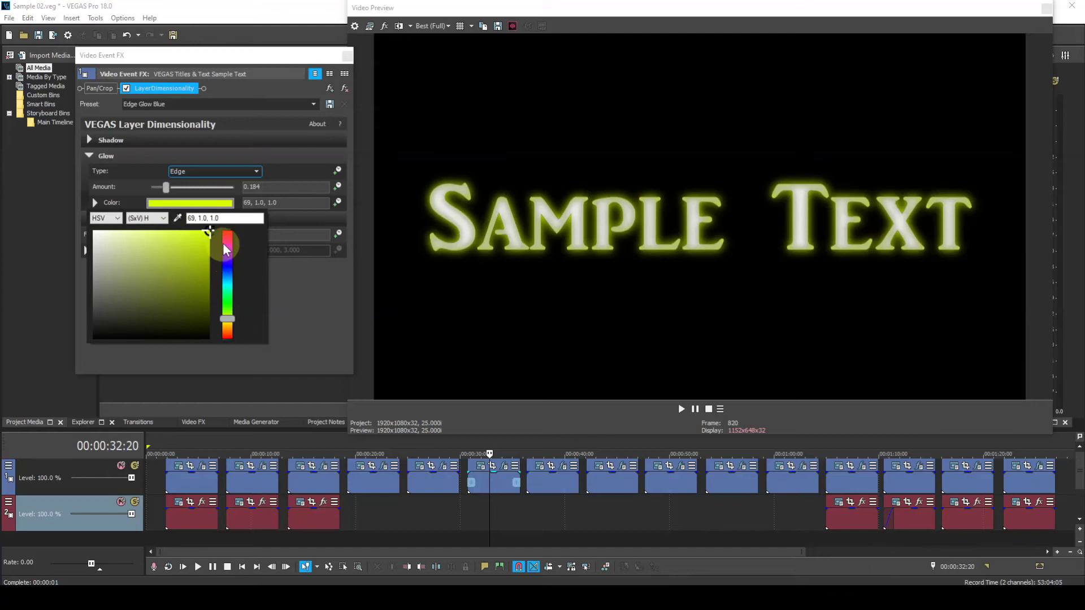
pyautogui.click(297, 293)
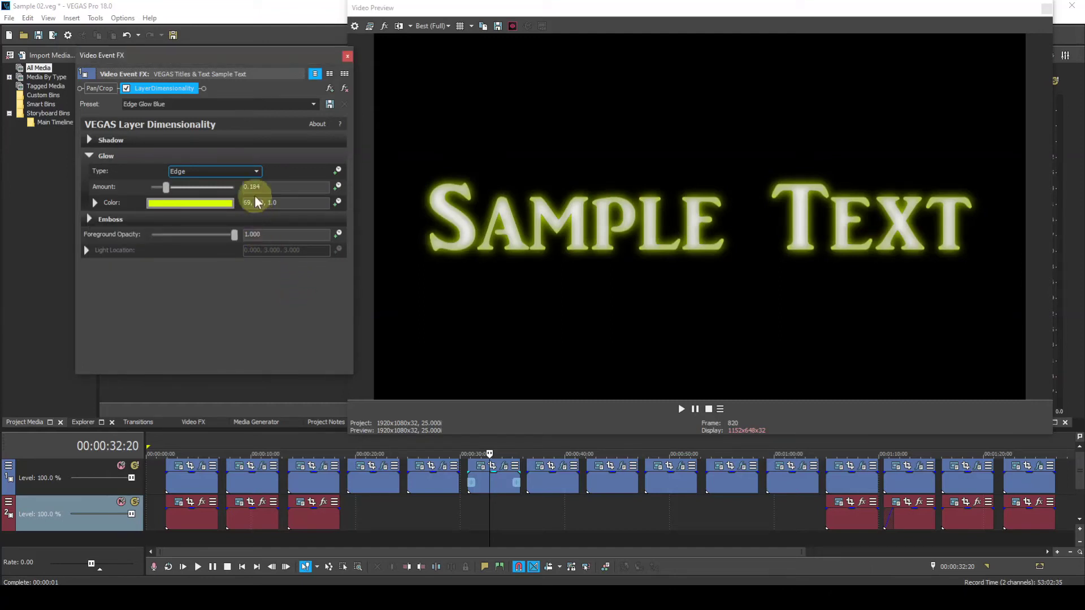
pyautogui.click(256, 171)
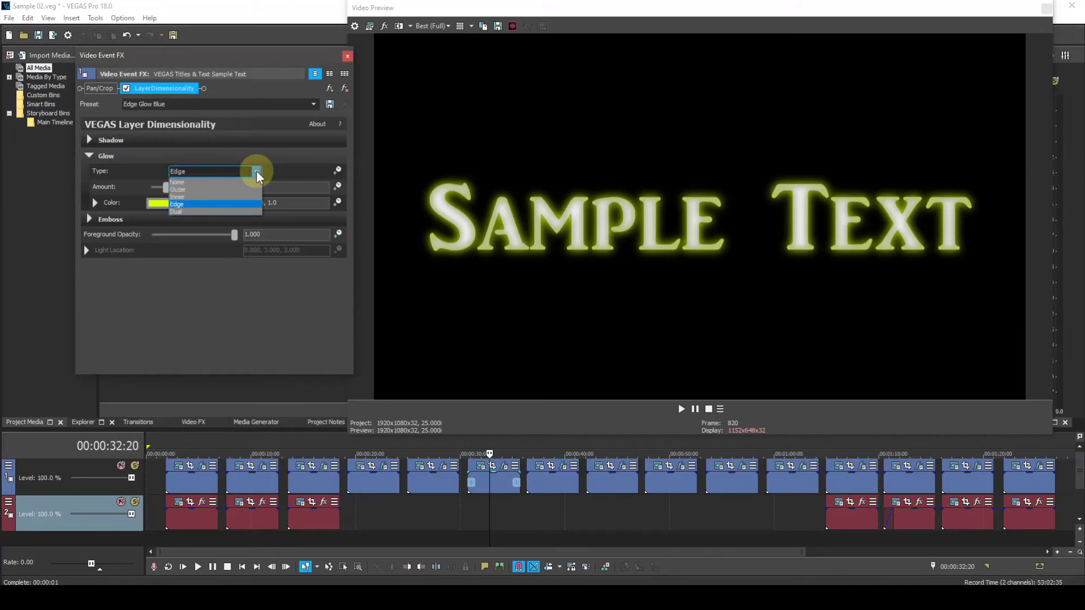
pyautogui.click(197, 208)
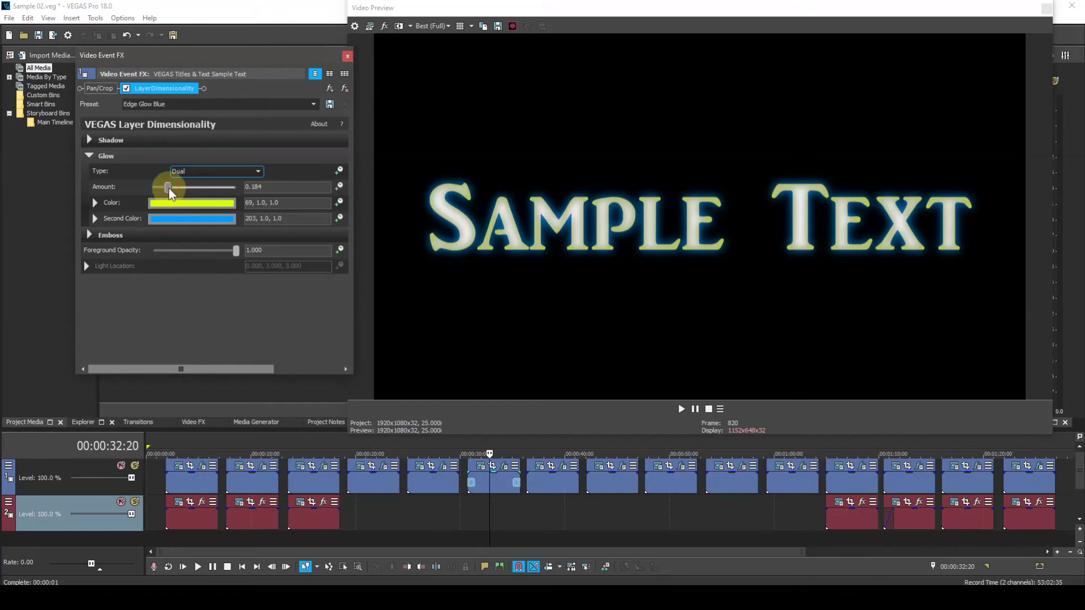
pyautogui.moveTo(167, 190); pyautogui.dragTo(219, 191)
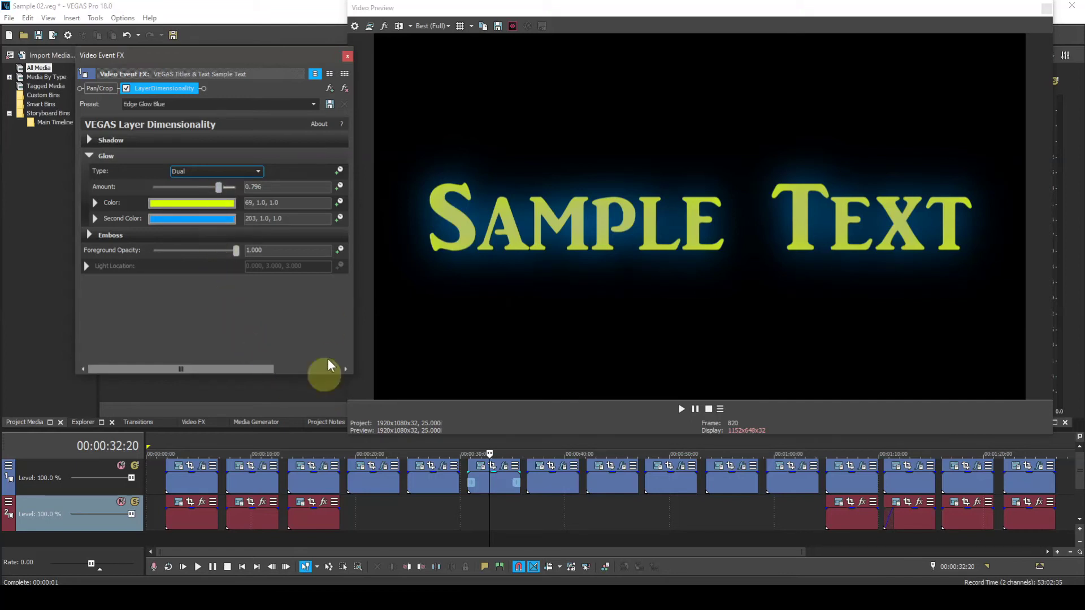
pyautogui.click(346, 56)
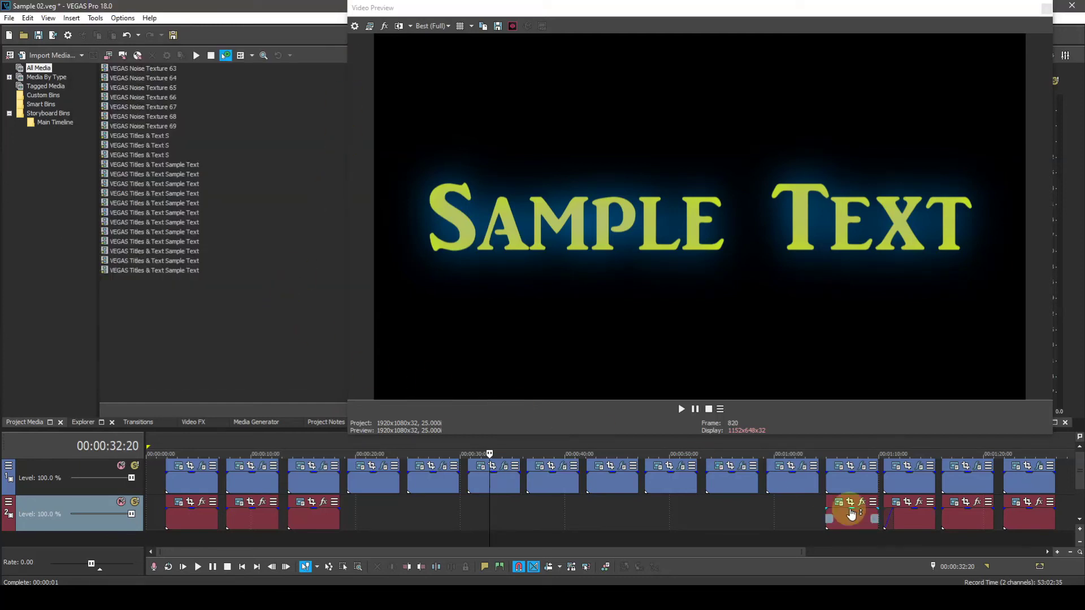
# Preview the red 'S' title and expand its 12 Bevelled & Chiseled Emboss settings
pyautogui.click(959, 447)
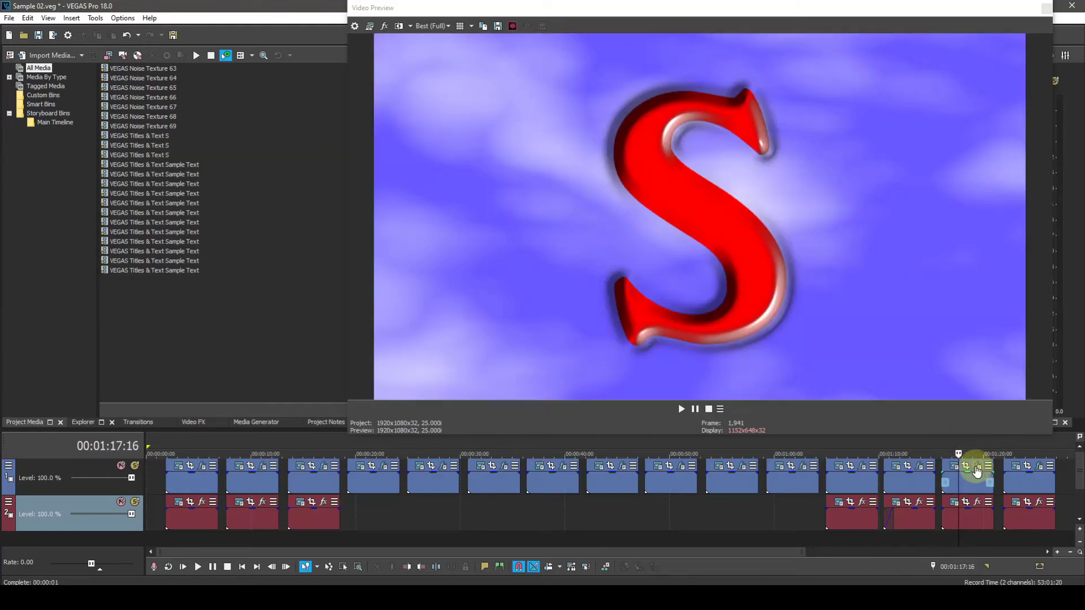
pyautogui.click(974, 467)
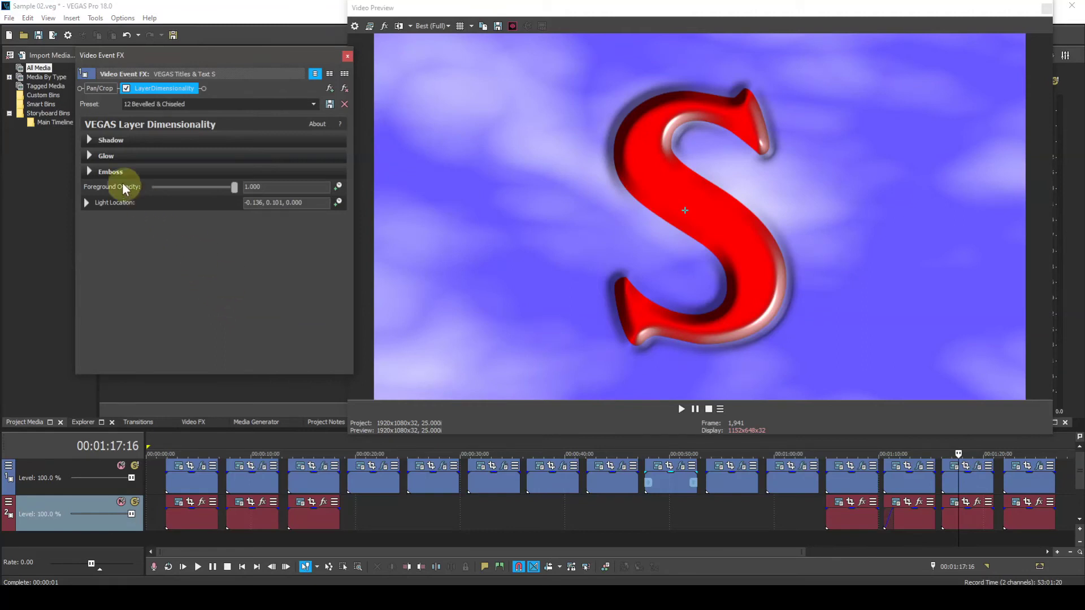
pyautogui.click(90, 171)
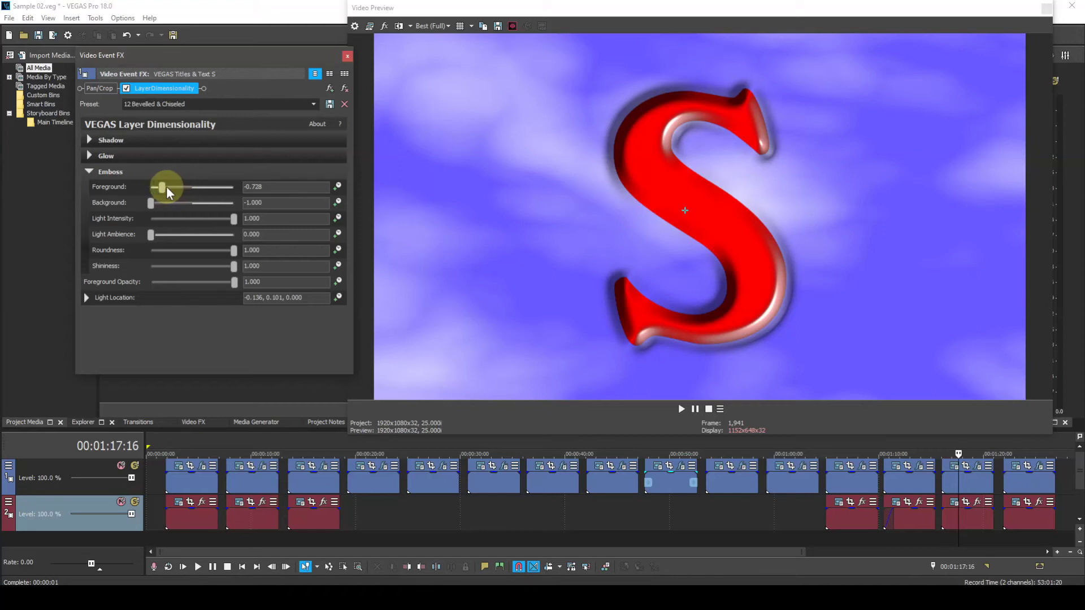
# On the red S title, drag emboss Foreground to -0.796 and Background to -0.524
pyautogui.moveTo(164, 188)
pyautogui.mouseDown()
pyautogui.moveTo(243, 192)
pyautogui.moveTo(161, 191)
pyautogui.mouseUp()
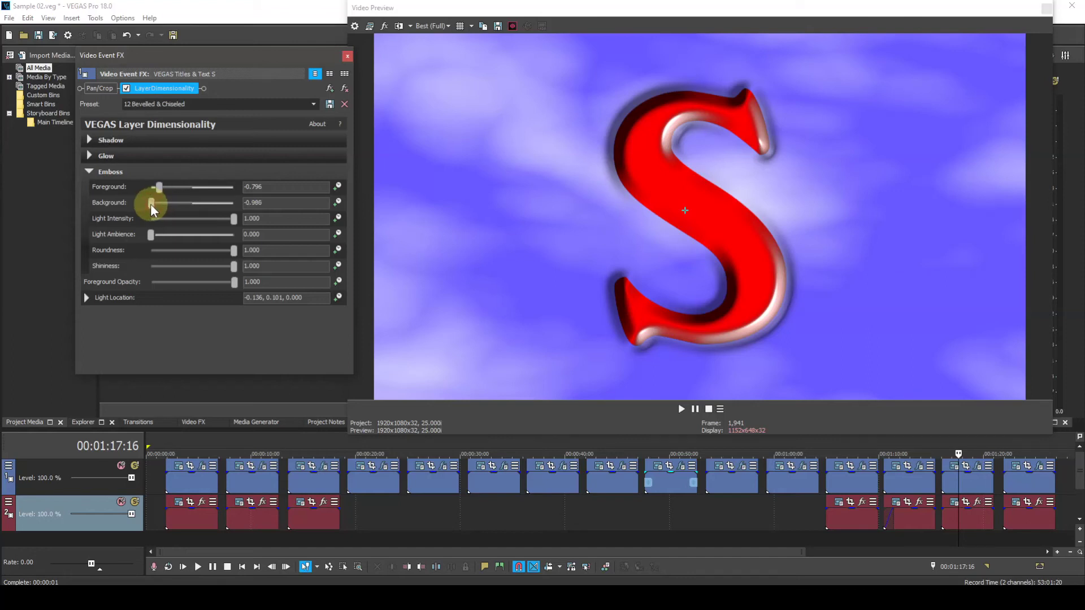
pyautogui.moveTo(152, 206)
pyautogui.mouseDown()
pyautogui.moveTo(230, 207)
pyautogui.moveTo(153, 205)
pyautogui.moveTo(202, 205)
pyautogui.moveTo(170, 204)
pyautogui.mouseUp()
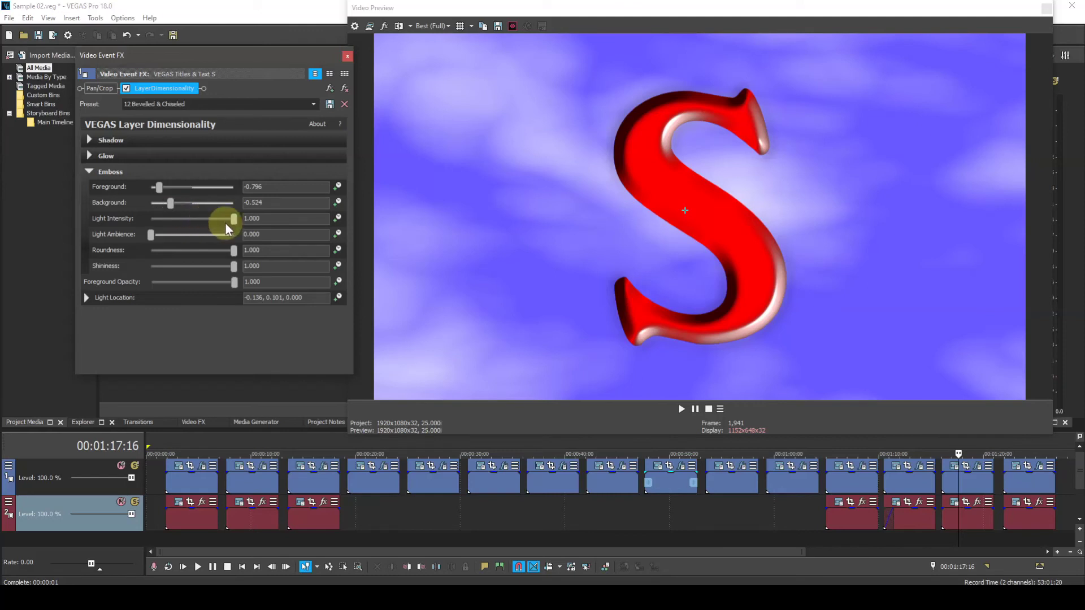
# Test the emboss light intensity and ambience, then reduce roundness from 1.000 to 0.592
pyautogui.moveTo(225, 222)
pyautogui.mouseDown()
pyautogui.moveTo(235, 221)
pyautogui.moveTo(146, 225)
pyautogui.moveTo(238, 222)
pyautogui.mouseUp()
pyautogui.moveTo(151, 236)
pyautogui.mouseDown()
pyautogui.moveTo(239, 239)
pyautogui.moveTo(150, 236)
pyautogui.mouseUp()
pyautogui.moveTo(231, 253); pyautogui.dragTo(197, 246)
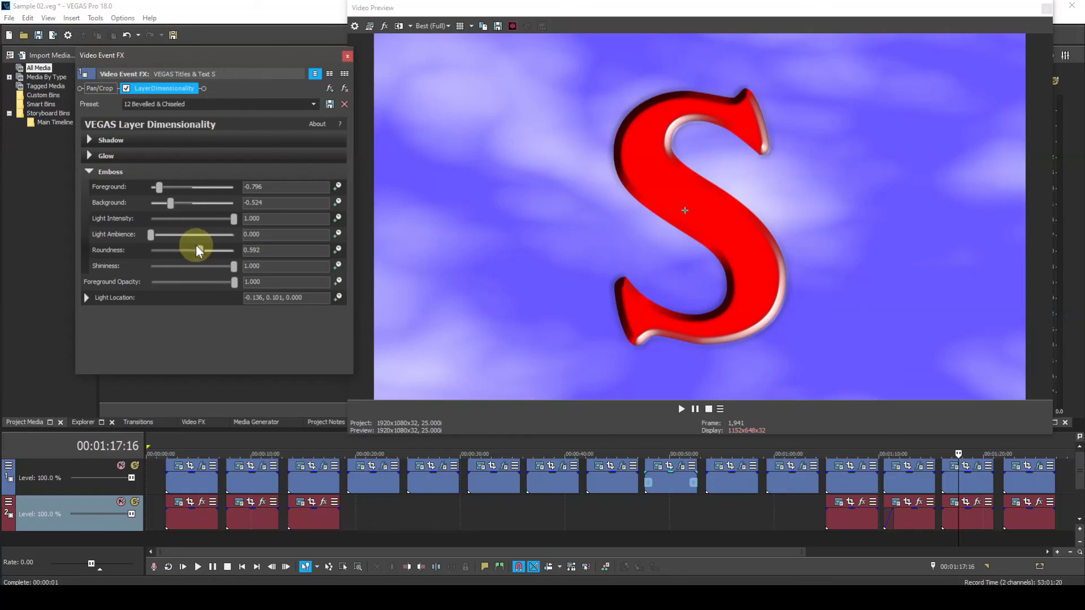
# Show the S title's drop shadow at 00:01:12:19 and try lowering emboss shininess
pyautogui.click(907, 445)
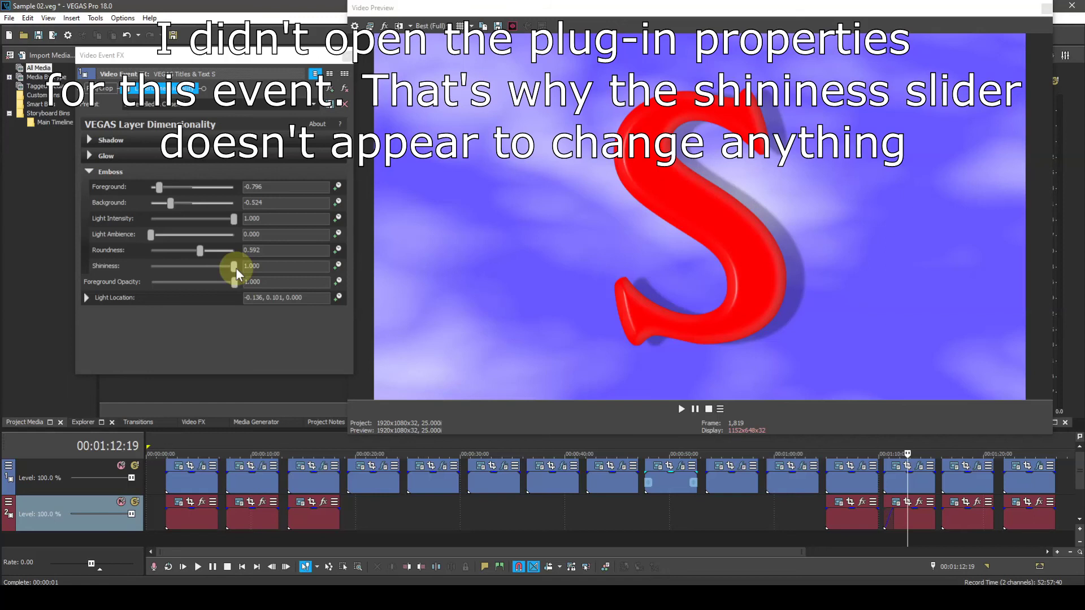
pyautogui.moveTo(235, 267)
pyautogui.mouseDown()
pyautogui.moveTo(145, 267)
pyautogui.moveTo(231, 270)
pyautogui.mouseUp()
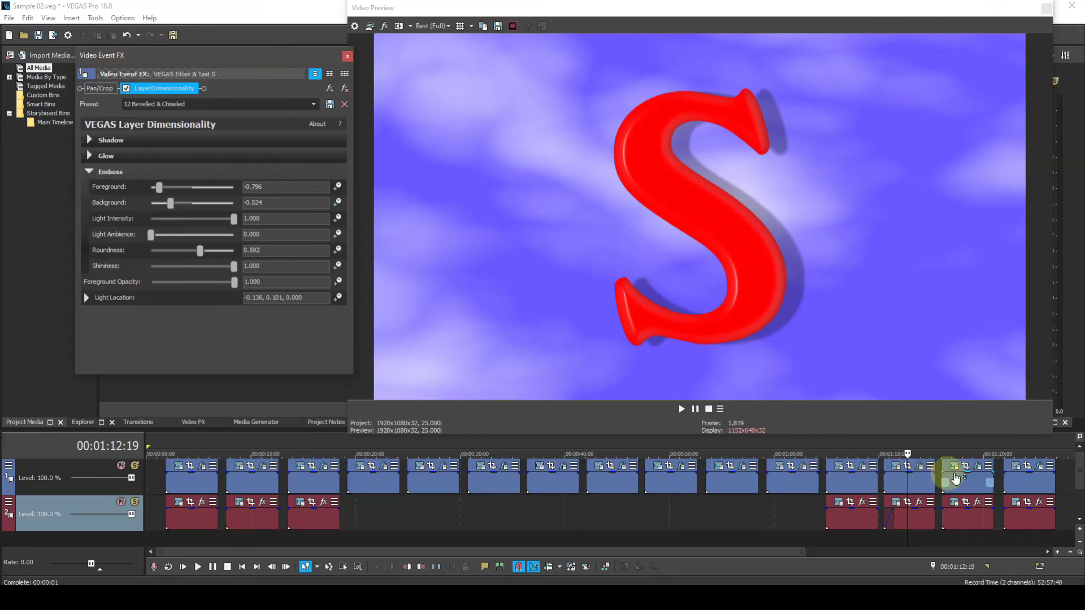
# Bring up the first Sample Text title's Event FX with Light Location (-0.205, 1.382, 1.011) expanded
pyautogui.click(1021, 452)
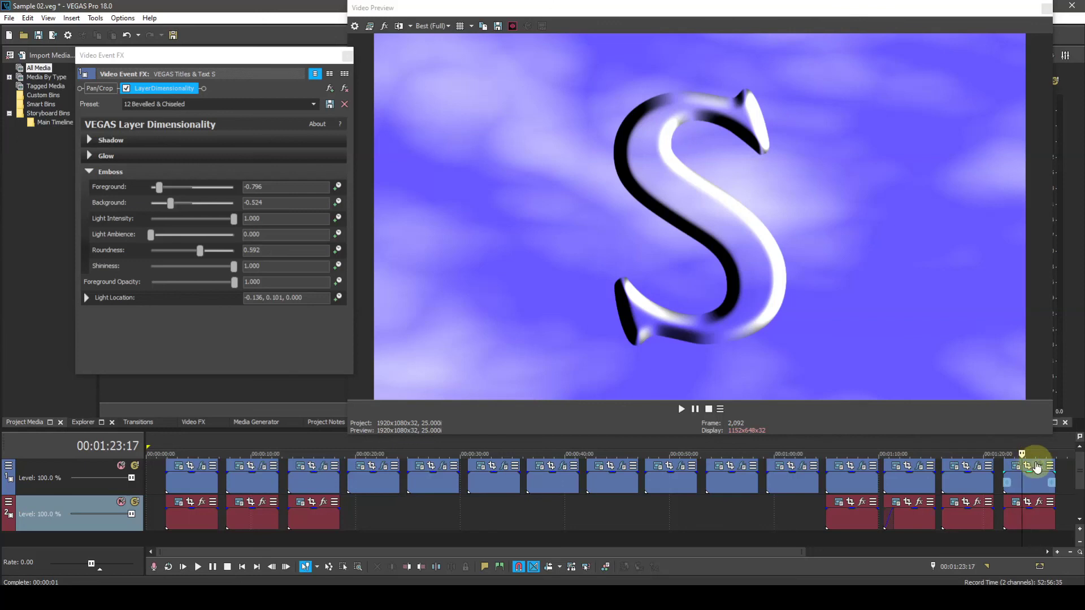
pyautogui.click(1038, 467)
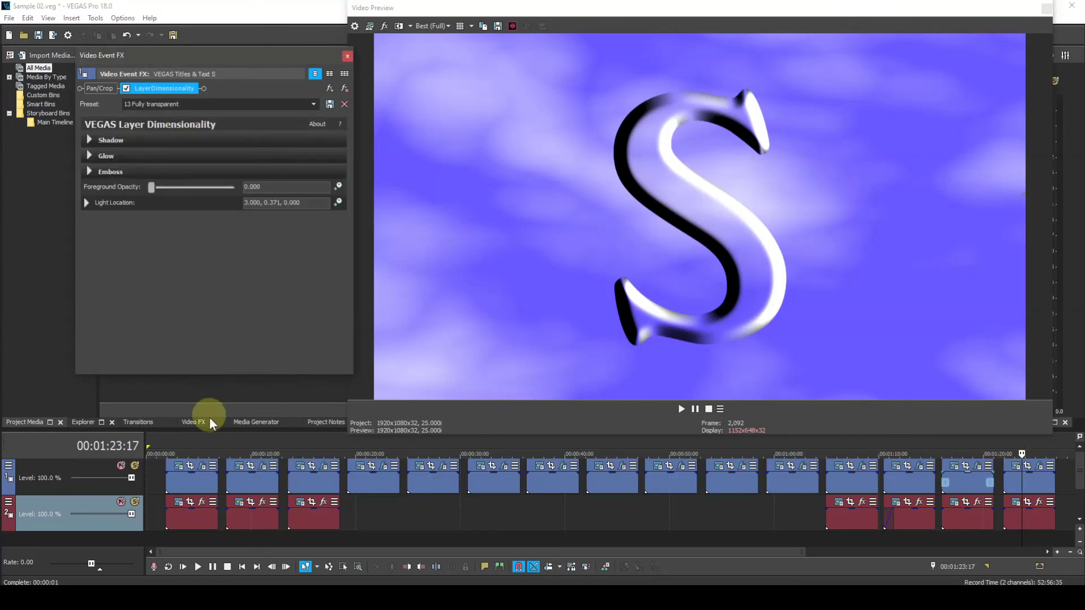
pyautogui.click(199, 437)
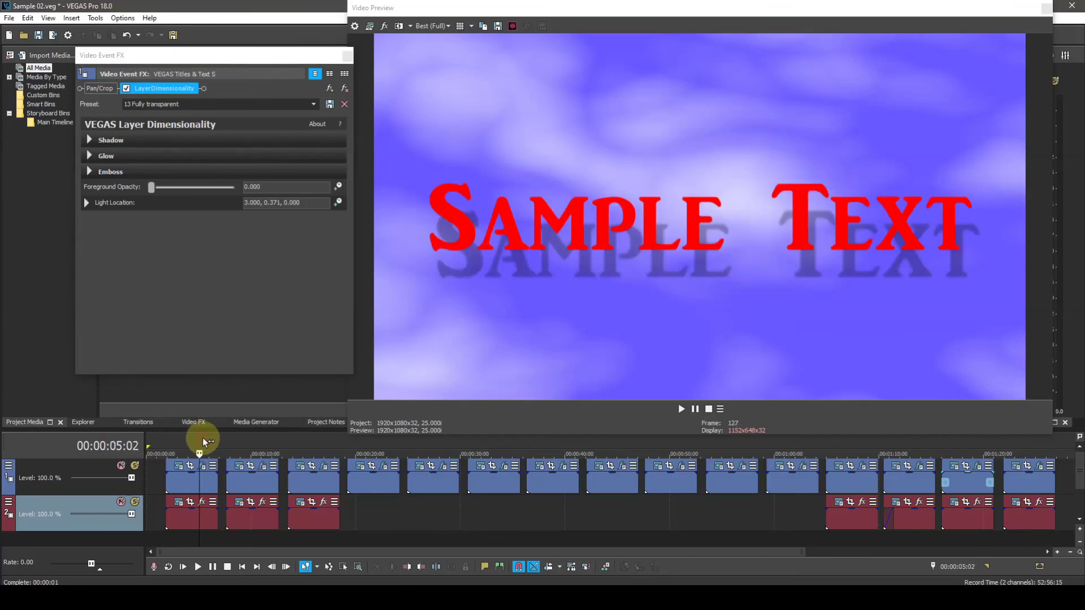
pyautogui.click(206, 470)
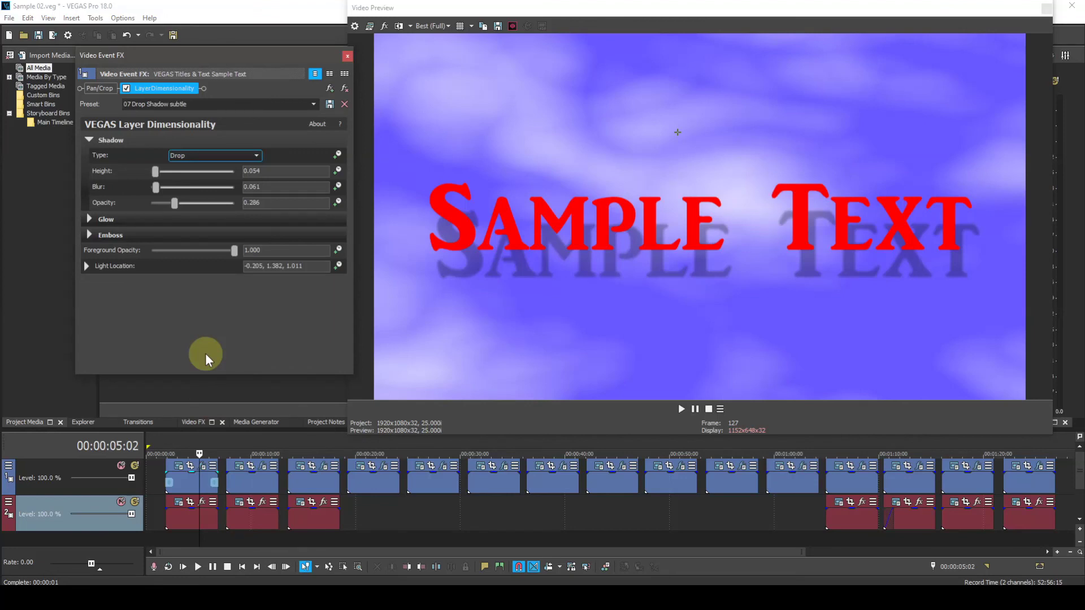
pyautogui.click(86, 265)
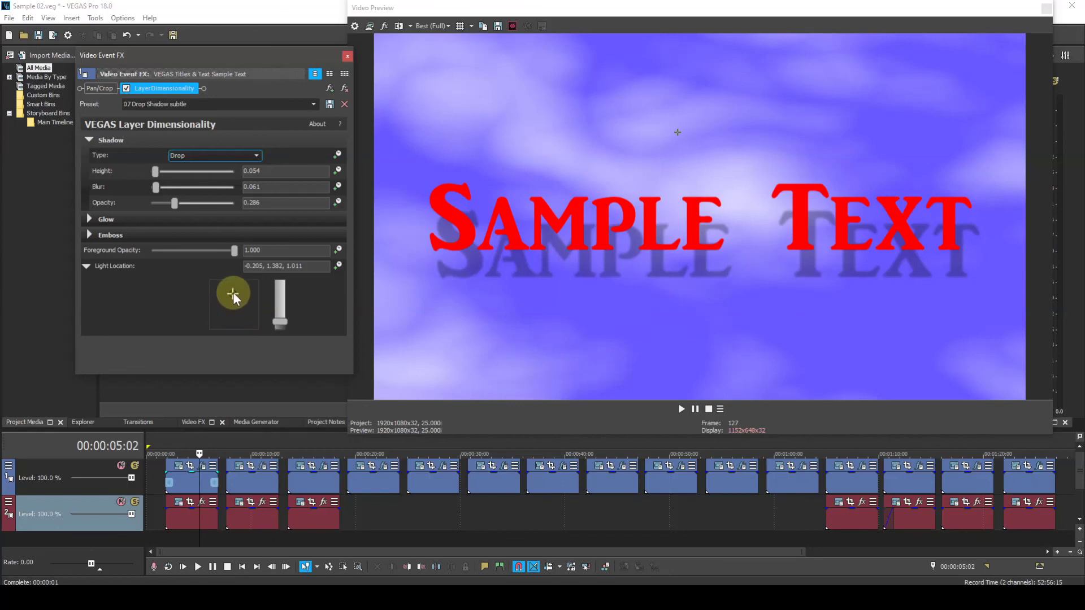
# Reposition the light to -0.260, 1.157, 1.011 so the shadow falls just below the text
pyautogui.moveTo(233, 294)
pyautogui.mouseDown()
pyautogui.moveTo(235, 313)
pyautogui.moveTo(234, 301)
pyautogui.mouseUp()
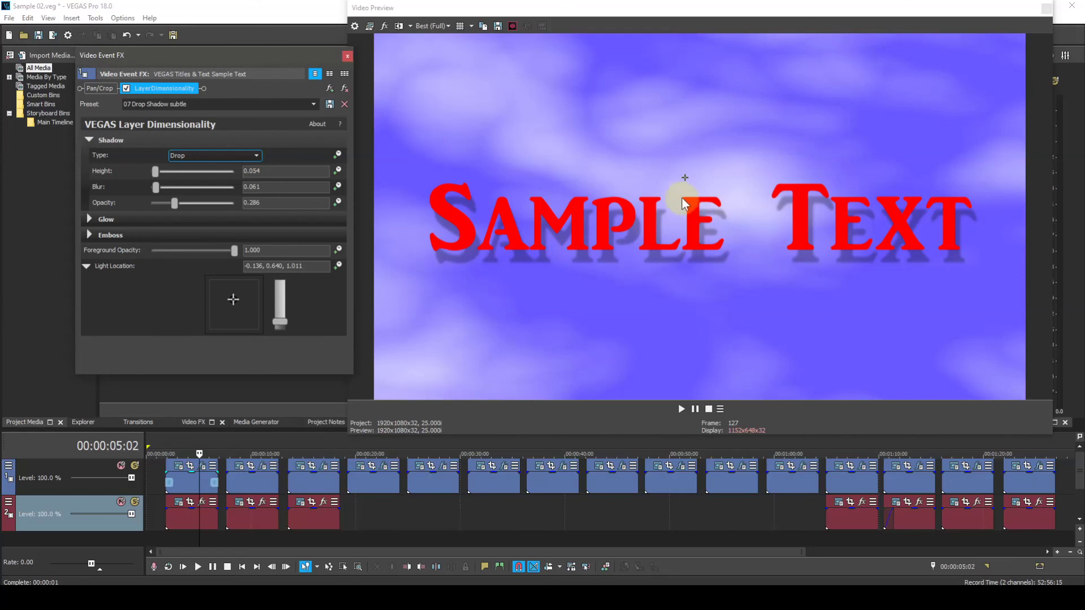
pyautogui.click(685, 180)
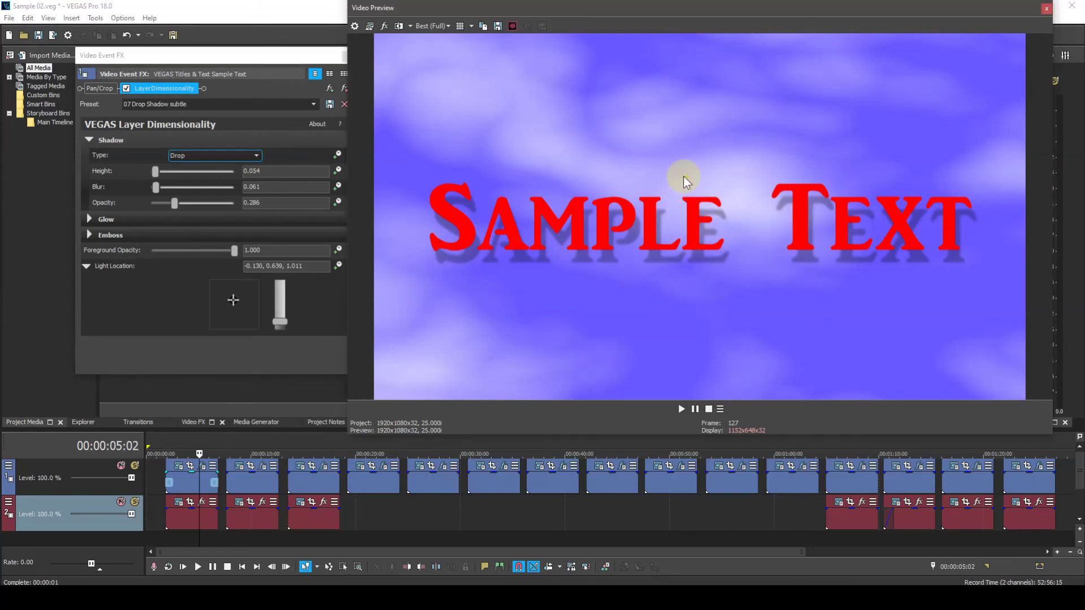
pyautogui.moveTo(688, 180); pyautogui.dragTo(664, 148)
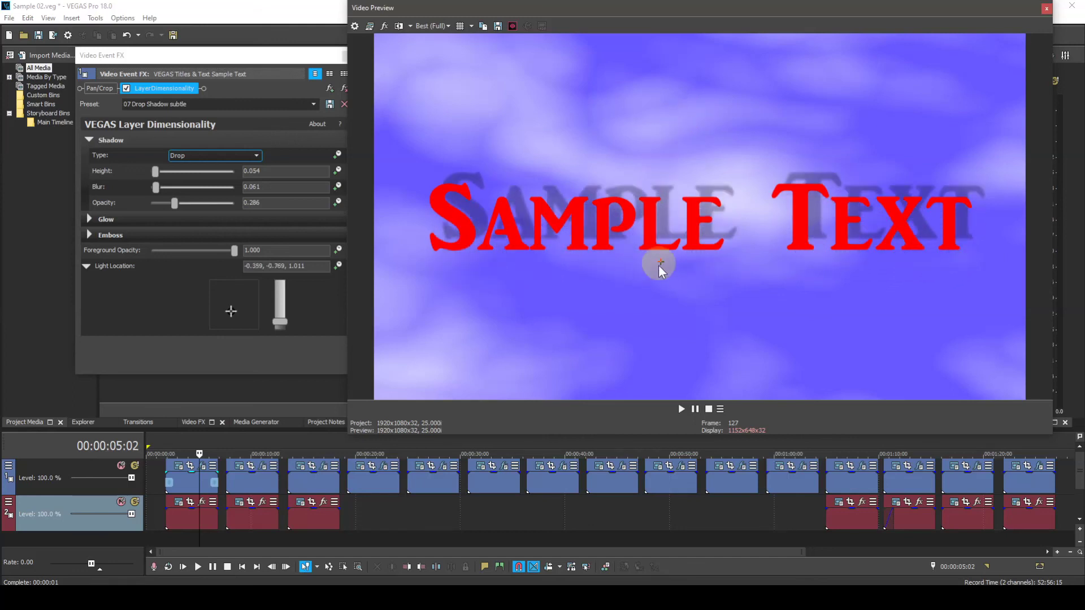
pyautogui.moveTo(660, 266); pyautogui.dragTo(671, 145)
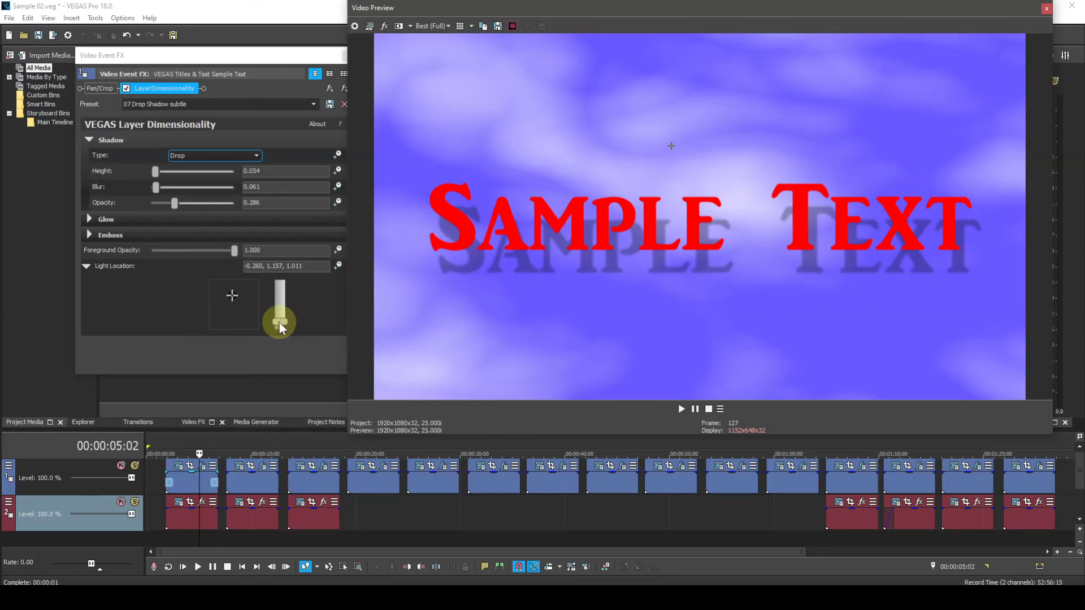
# Drop the light height to 0.472, enlarging the shadow below Sample Text
pyautogui.moveTo(279, 321)
pyautogui.mouseDown()
pyautogui.moveTo(281, 286)
pyautogui.moveTo(280, 326)
pyautogui.mouseUp()
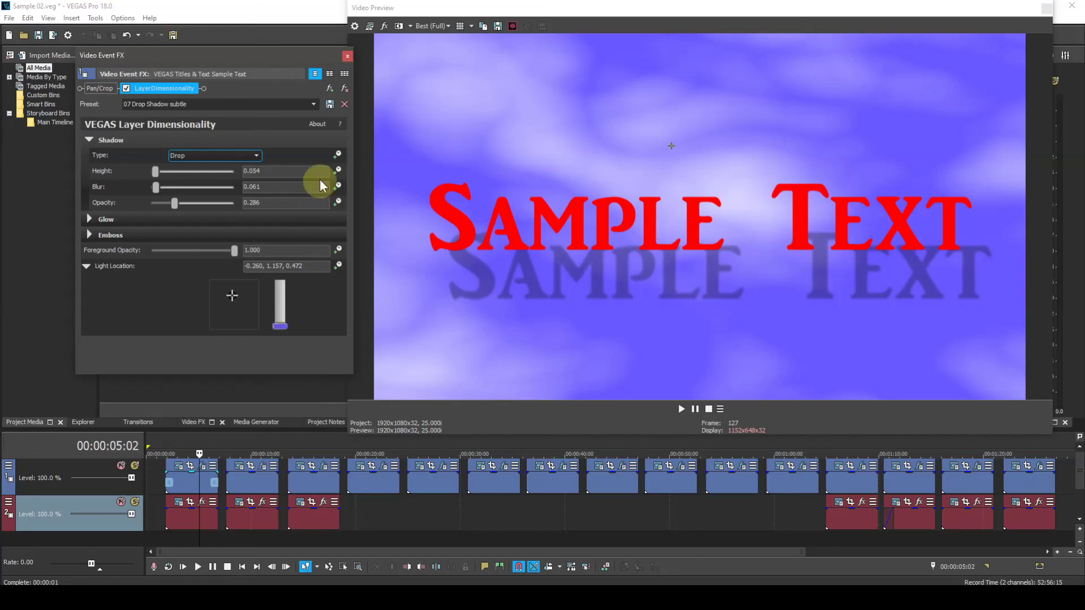
pyautogui.click(347, 57)
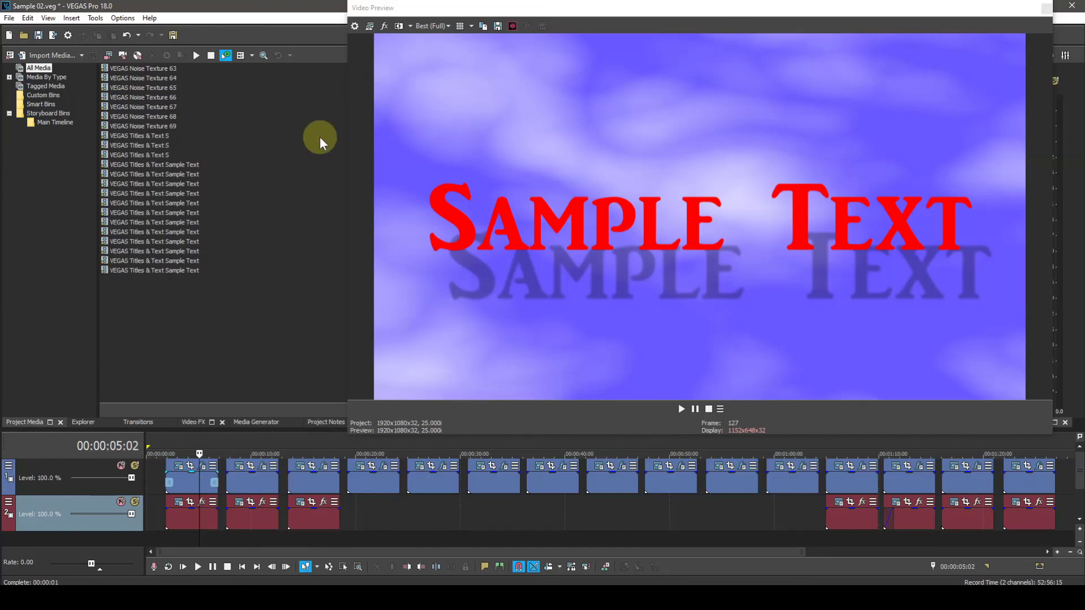